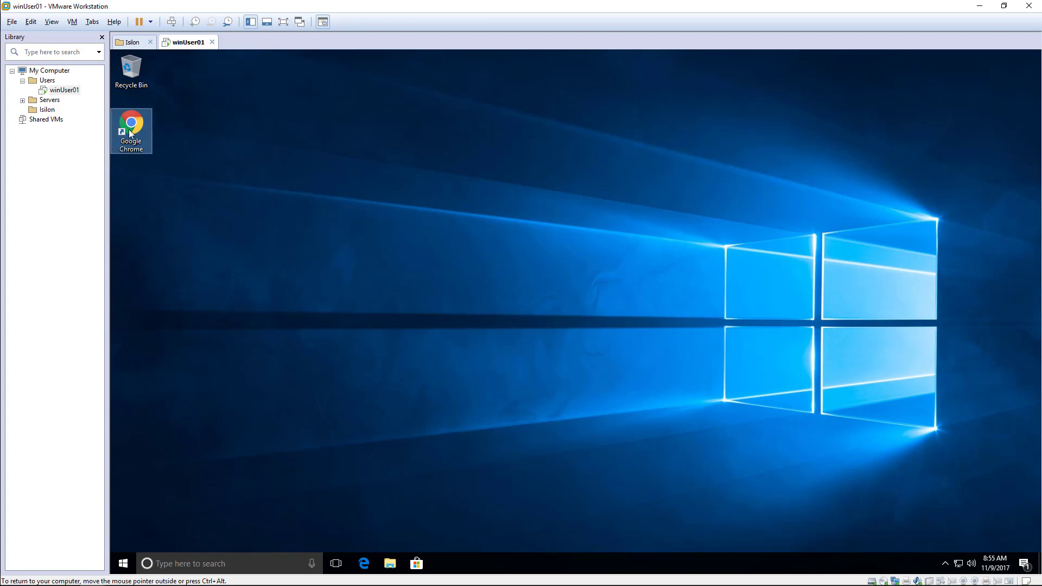
Bring up the running winUser01 Windows 10 desktop with its Google Chrome shortcut.
mouse_move(142, 126)
left_mouse_down()
mouse_move(194, 126)
mouse_move(152, 140)
left_mouse_up()
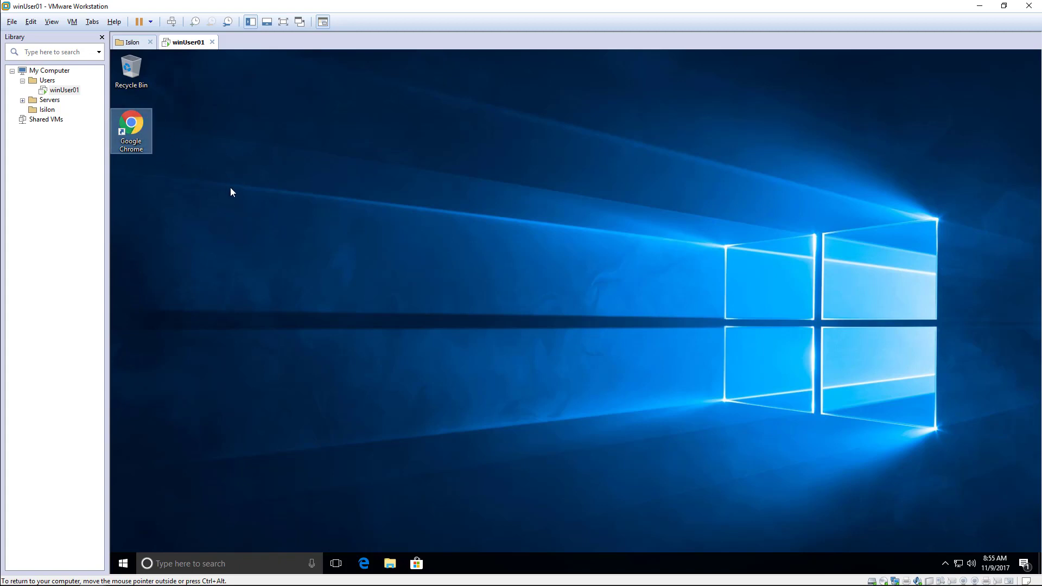
Select the Isilon folder and pick the 8.1.1.BETA.1 OVF simulator package through File > Open.
left_click(52, 111)
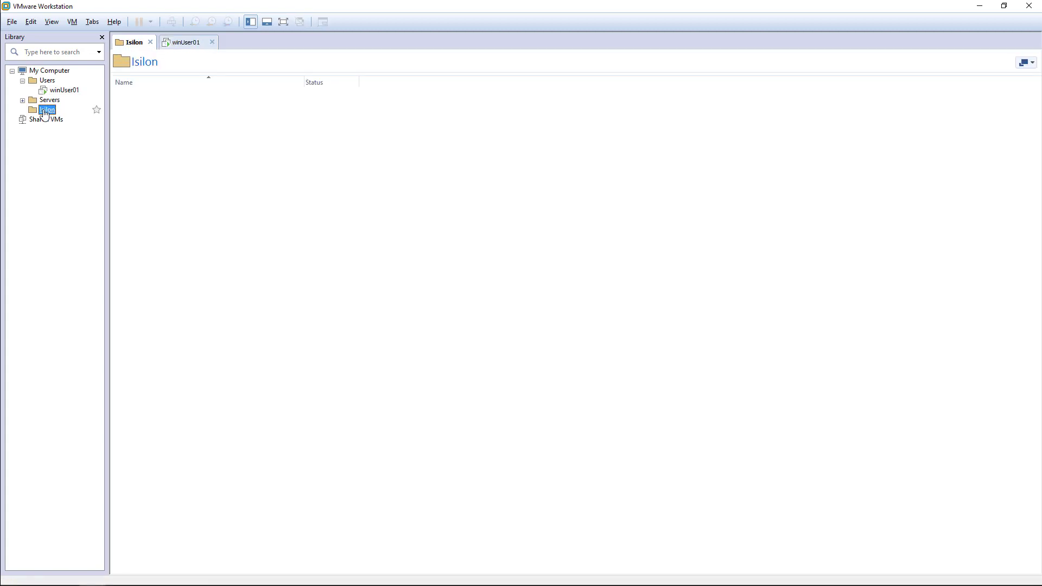
left_click_drag(133, 97, 274, 230)
left_click(12, 22)
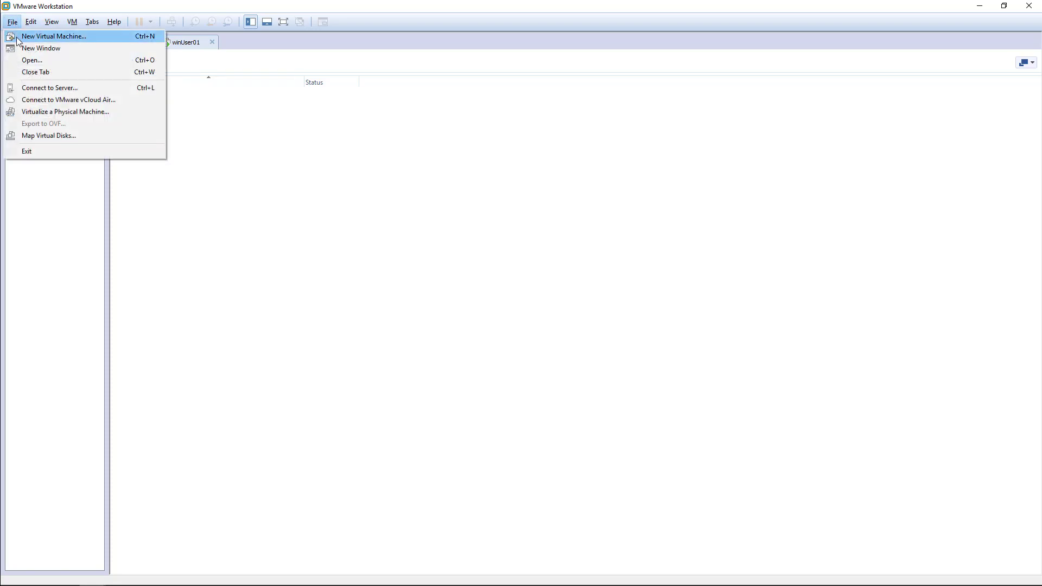
left_click(28, 61)
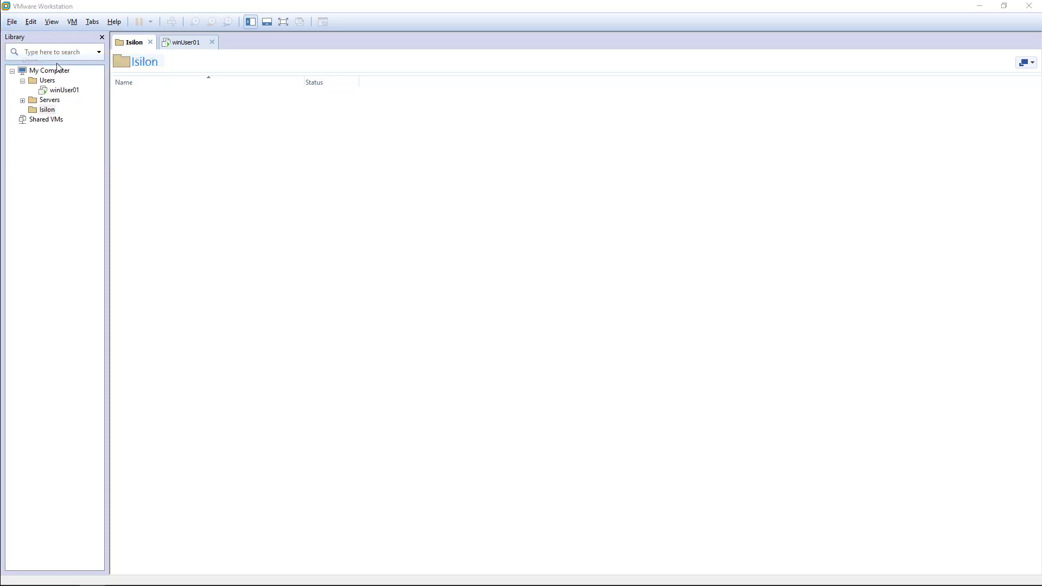
left_click(352, 112)
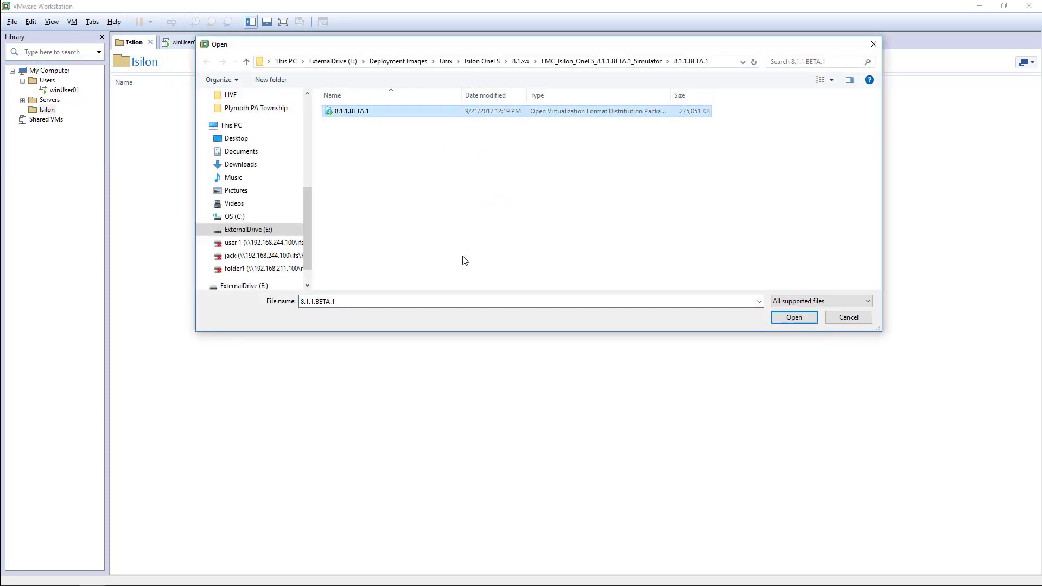
Import the package as isiNode01, with its storage path moved to drive E.
left_click(785, 319)
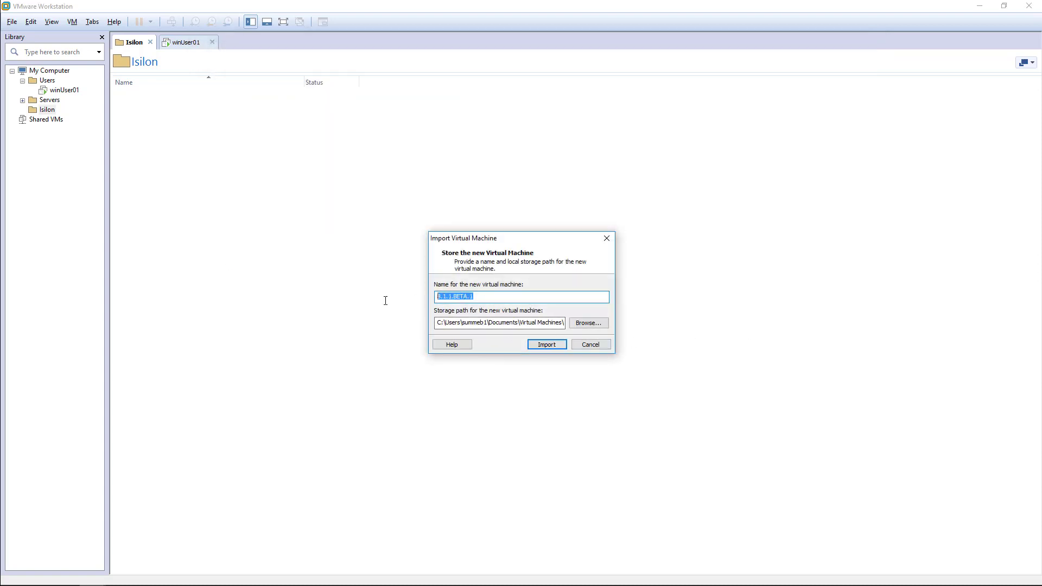
type("isiNode01")
key("Tab")
key("End")
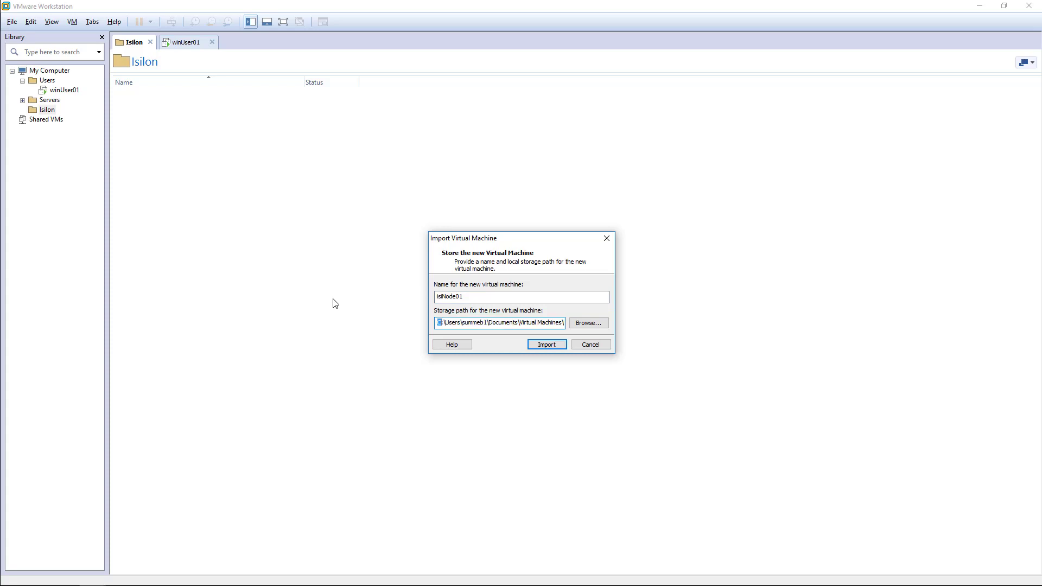
type("E")
left_click(541, 345)
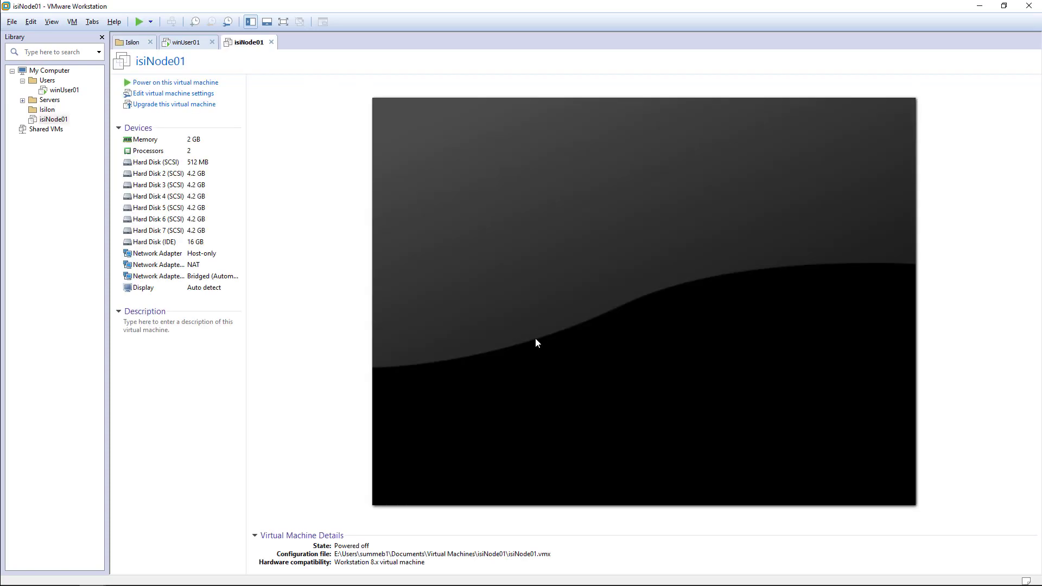
Move isiNode01 into the Isilon folder, review isiNode01–04, then switch to the Isilon presentation.
left_click_drag(53, 120, 51, 111)
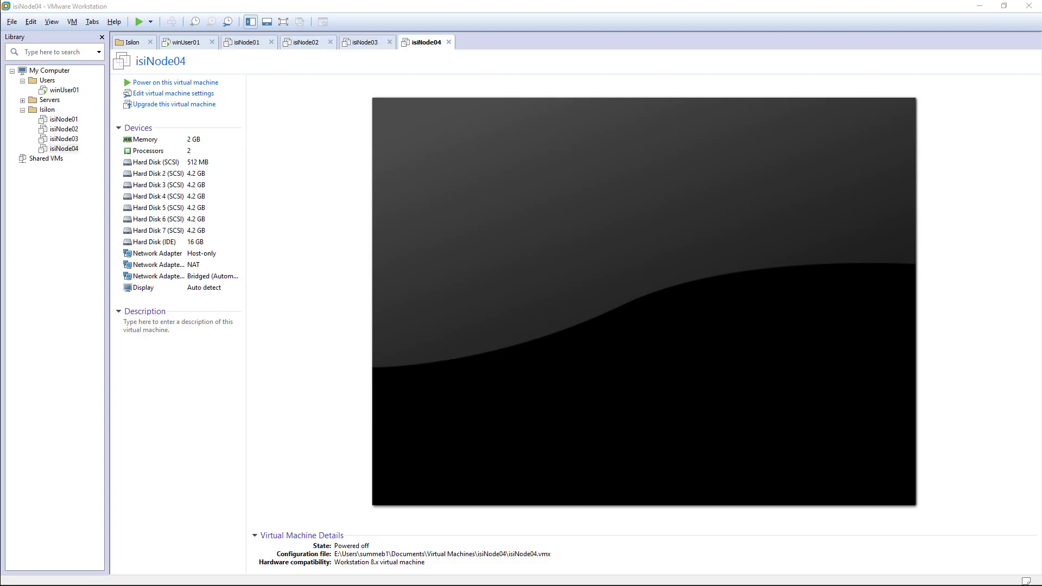
left_click(64, 120)
left_click(66, 130)
left_click(68, 139)
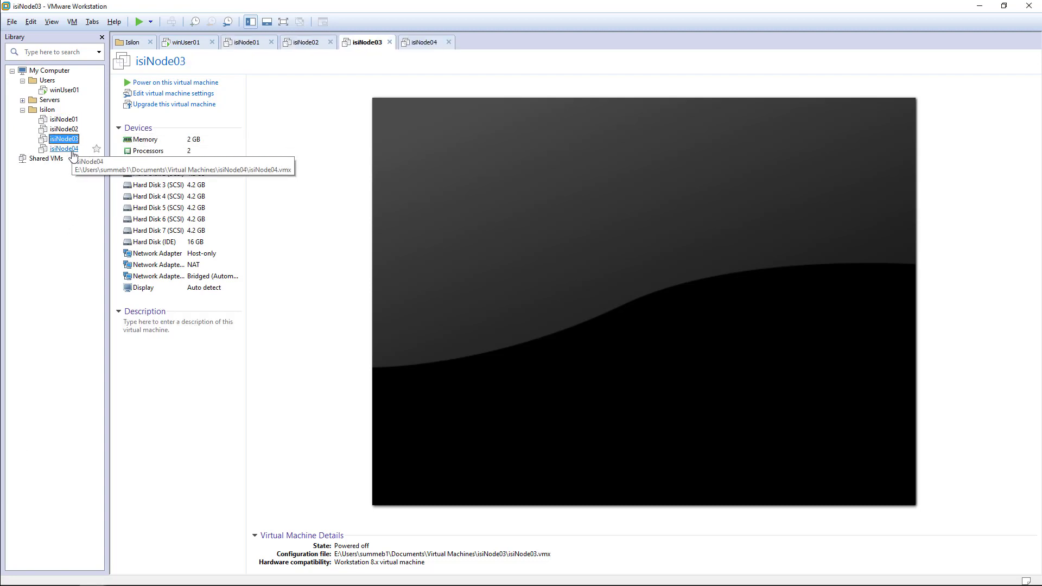
left_click(71, 147)
left_click(68, 139)
left_click(67, 130)
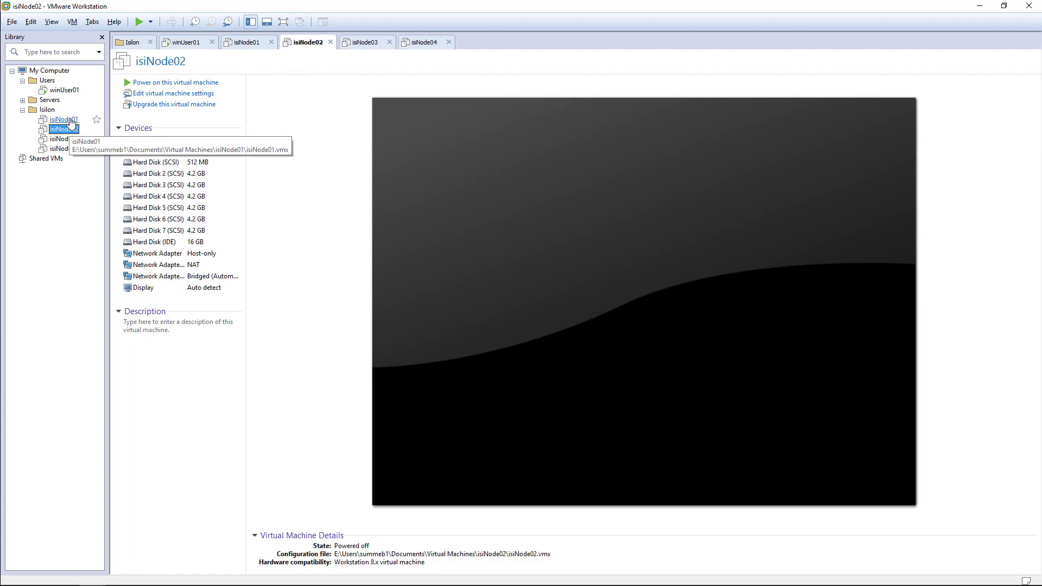
left_click(71, 121)
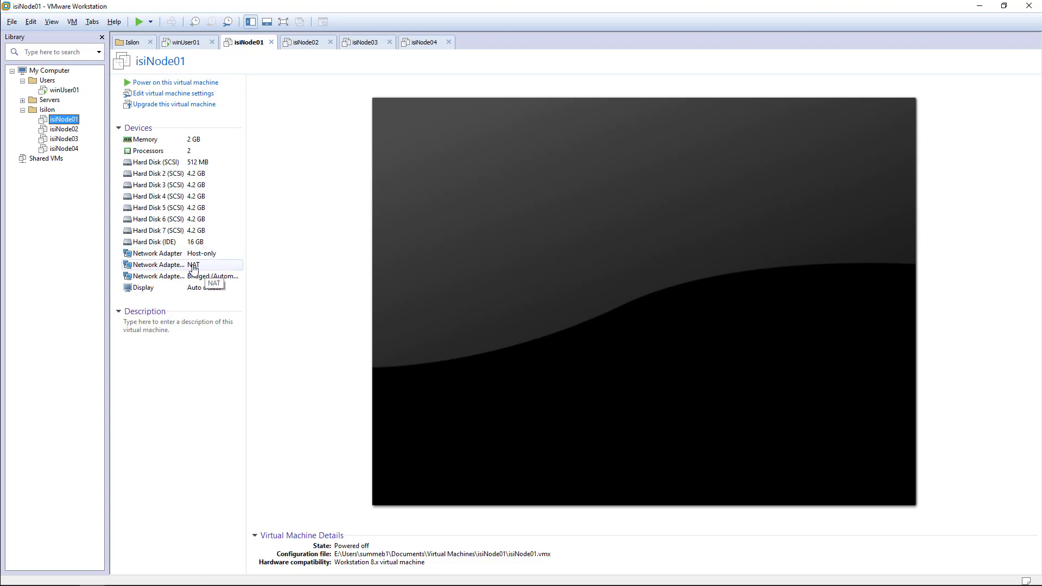
left_click(161, 268)
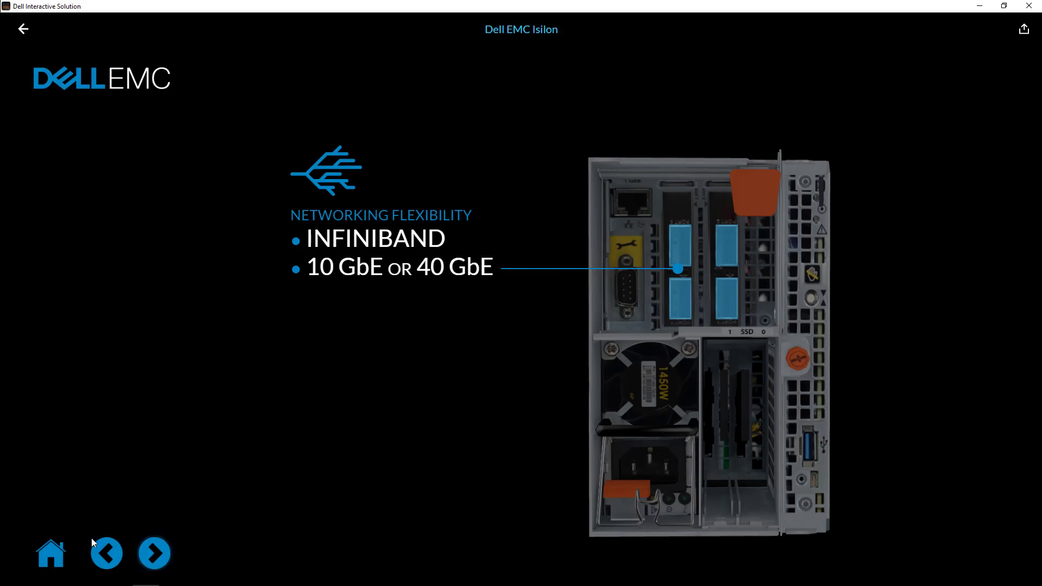
left_click(162, 552)
left_click(161, 551)
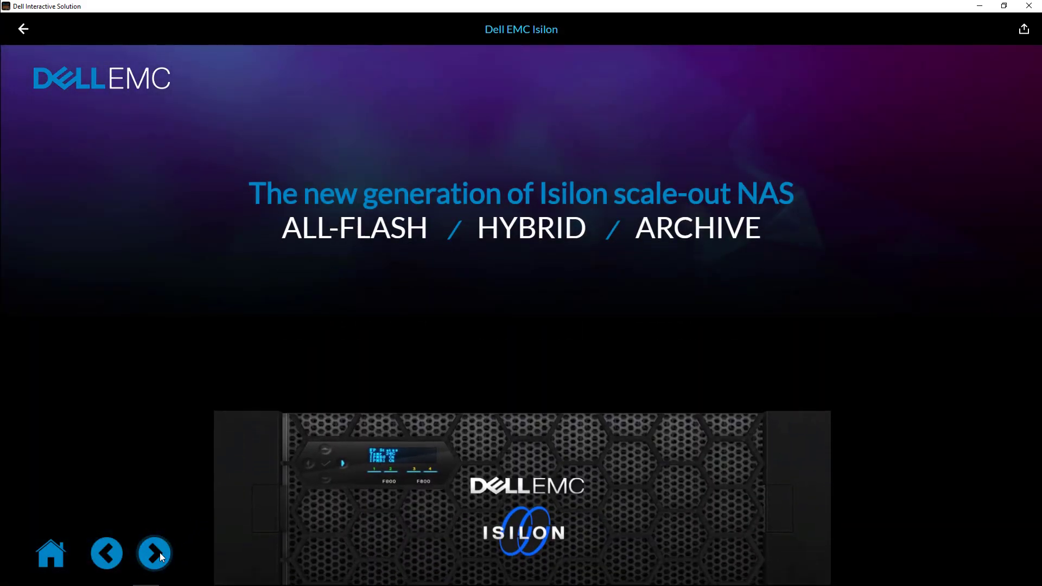
left_click(160, 553)
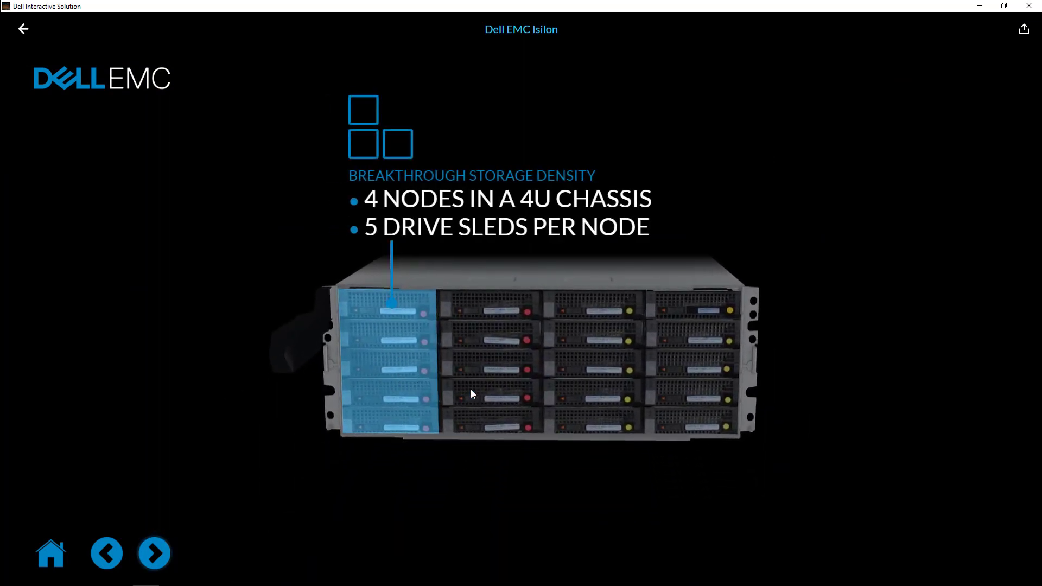
left_click(981, 7)
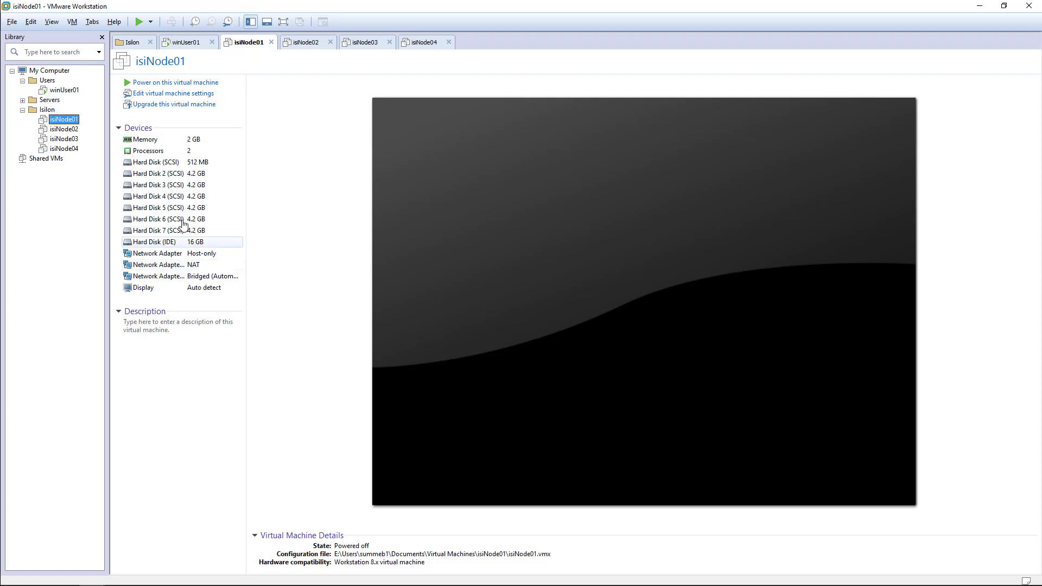
left_click(31, 22)
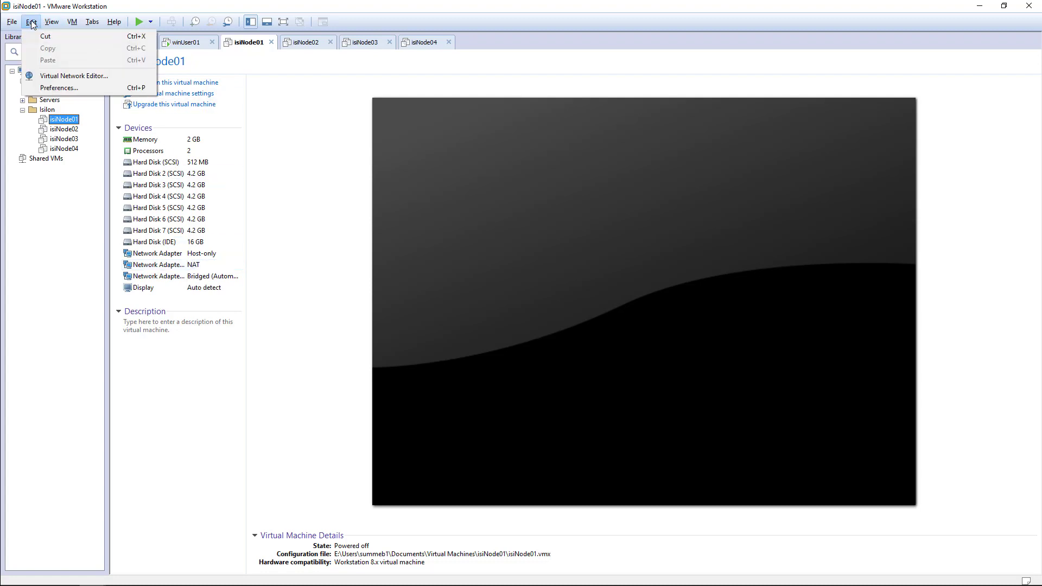
left_click(63, 77)
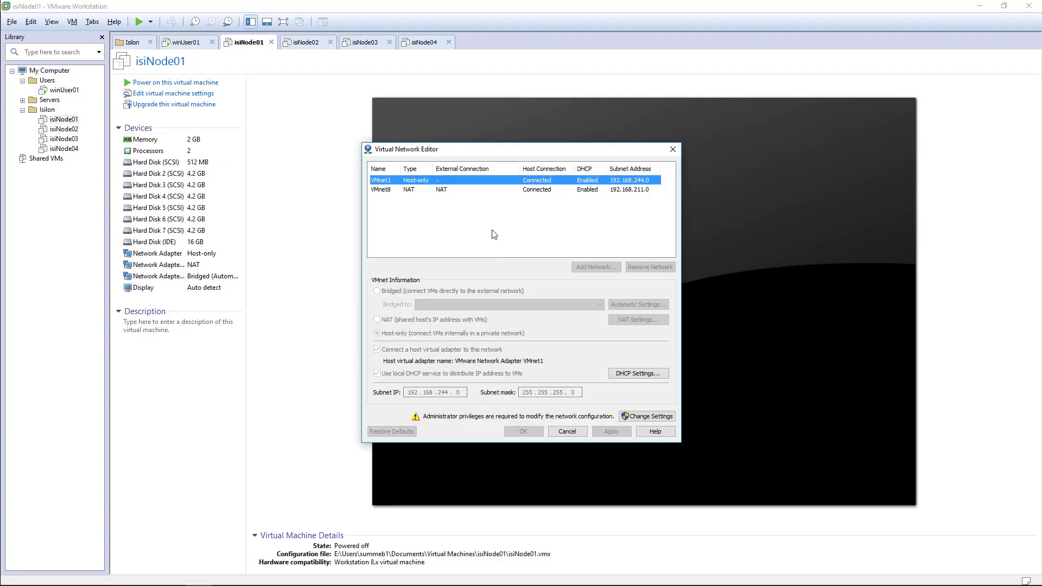
left_click(379, 190)
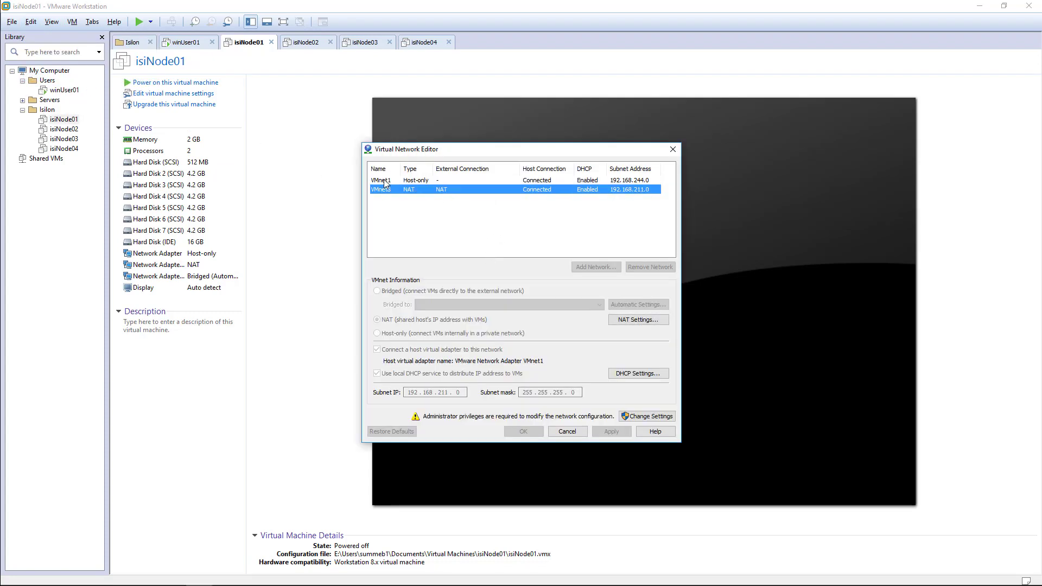
left_click(384, 181)
left_click(383, 189)
left_click(384, 180)
left_click(385, 187)
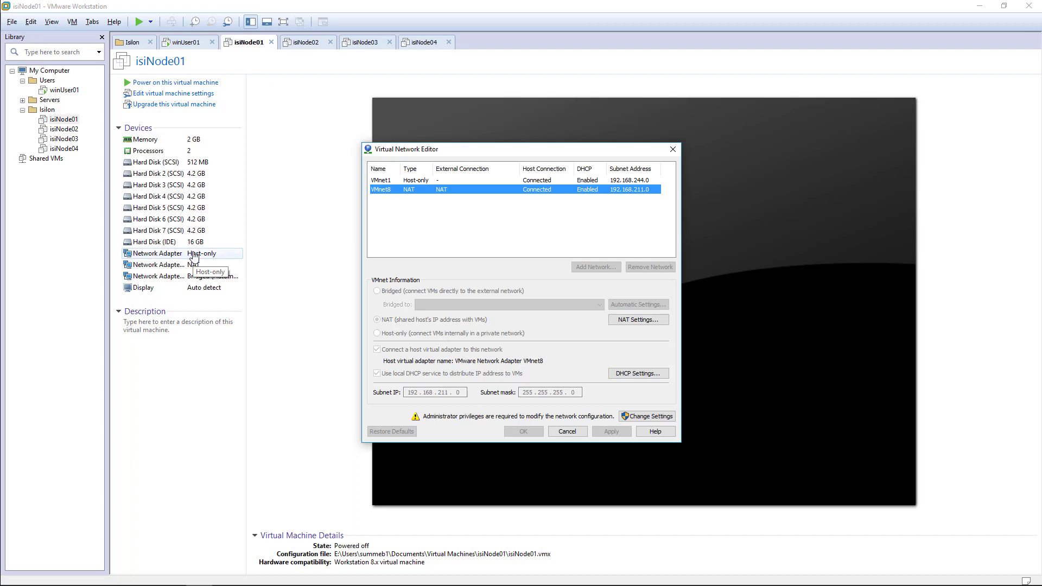
left_click(402, 182)
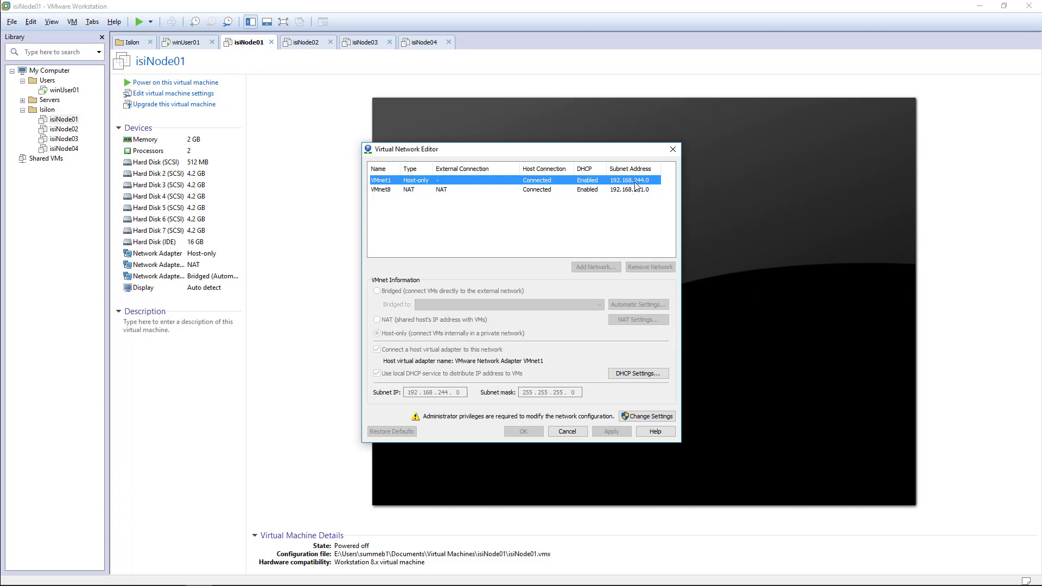
left_click(433, 191)
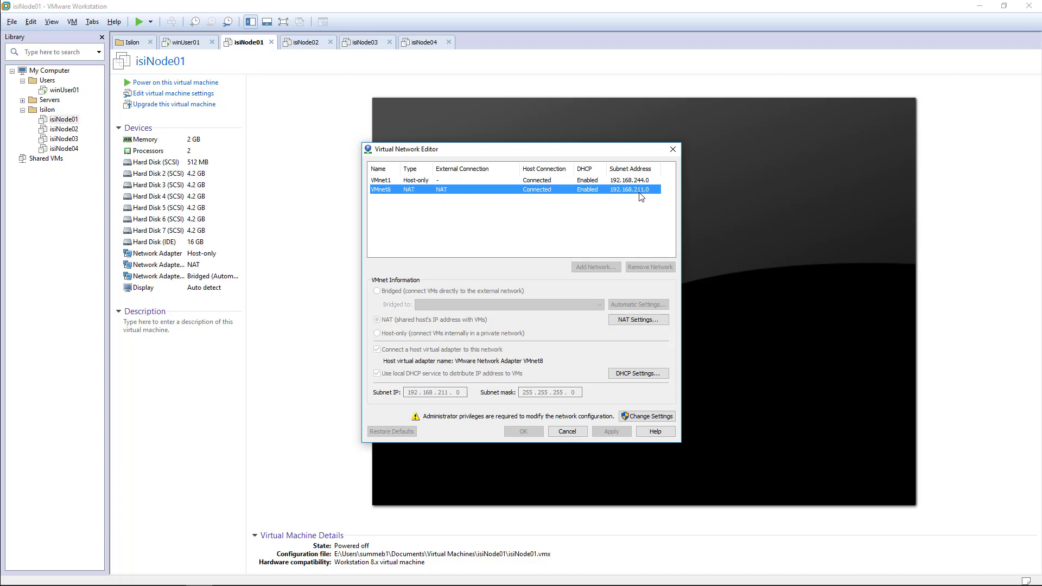
left_click(618, 181)
left_click(617, 191)
left_click(618, 181)
left_click(619, 189)
left_click(618, 181)
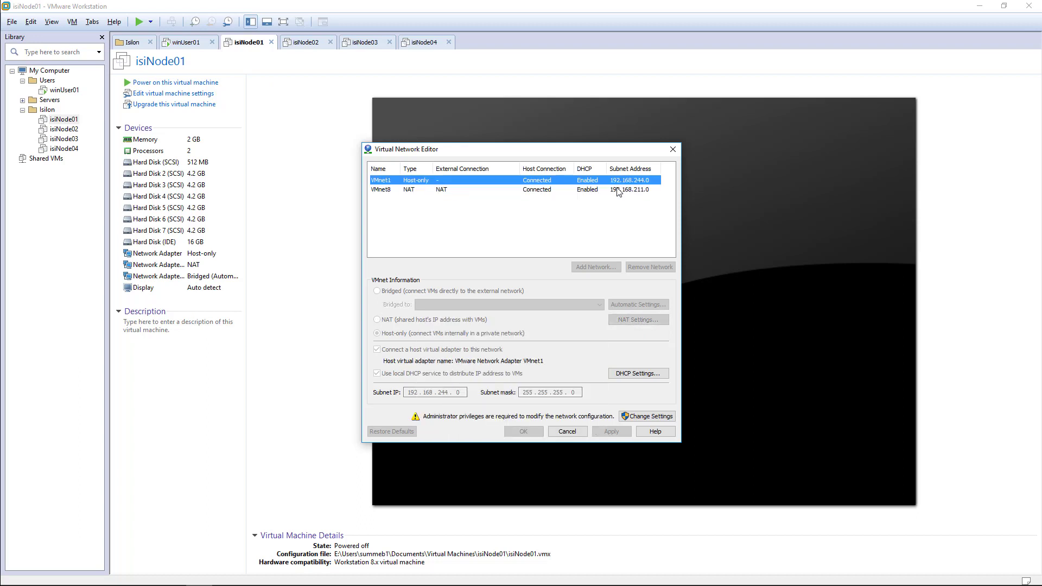
left_click(617, 188)
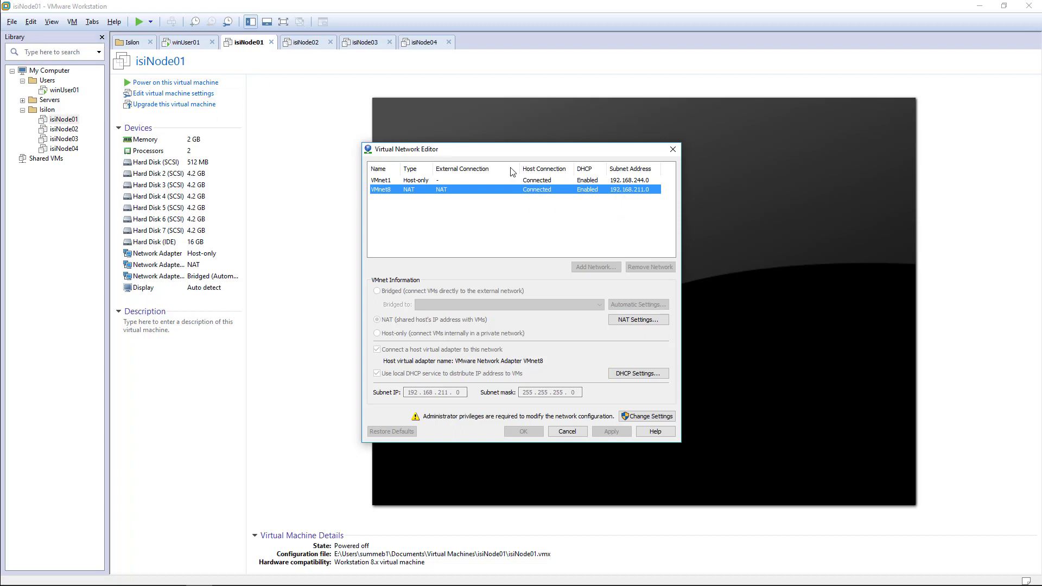
left_click(629, 180)
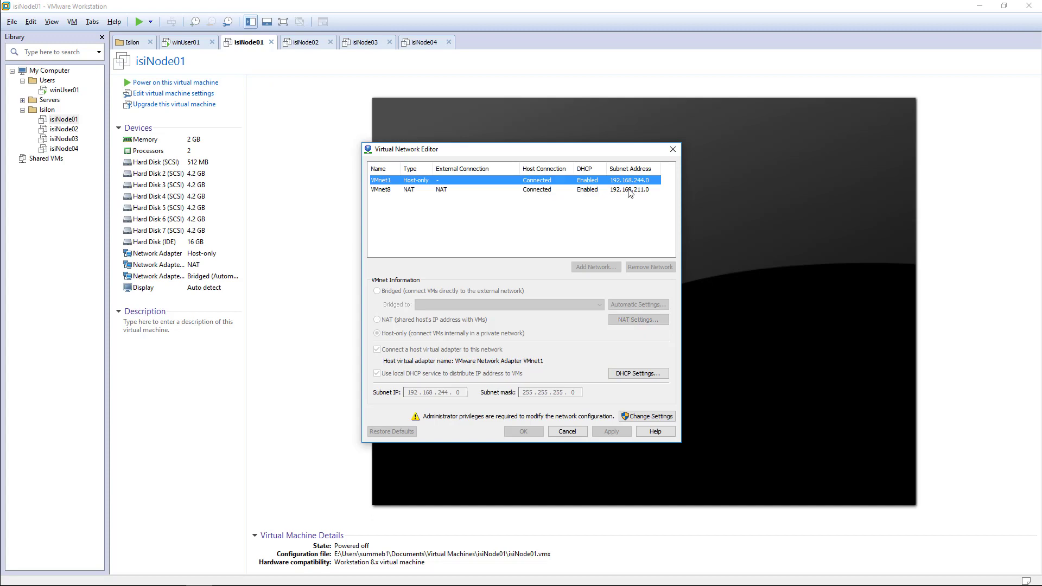
left_click(629, 187)
left_click(628, 182)
left_click(629, 188)
left_click(629, 183)
left_click(672, 153)
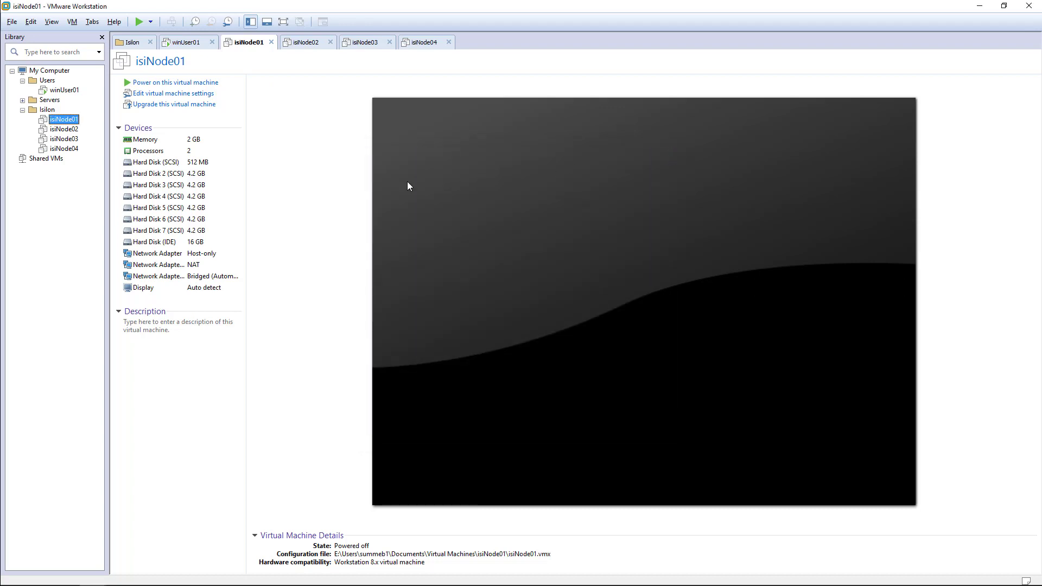
Power on isiNode01 and let it boot to the ifs partition format prompt.
left_click(163, 84)
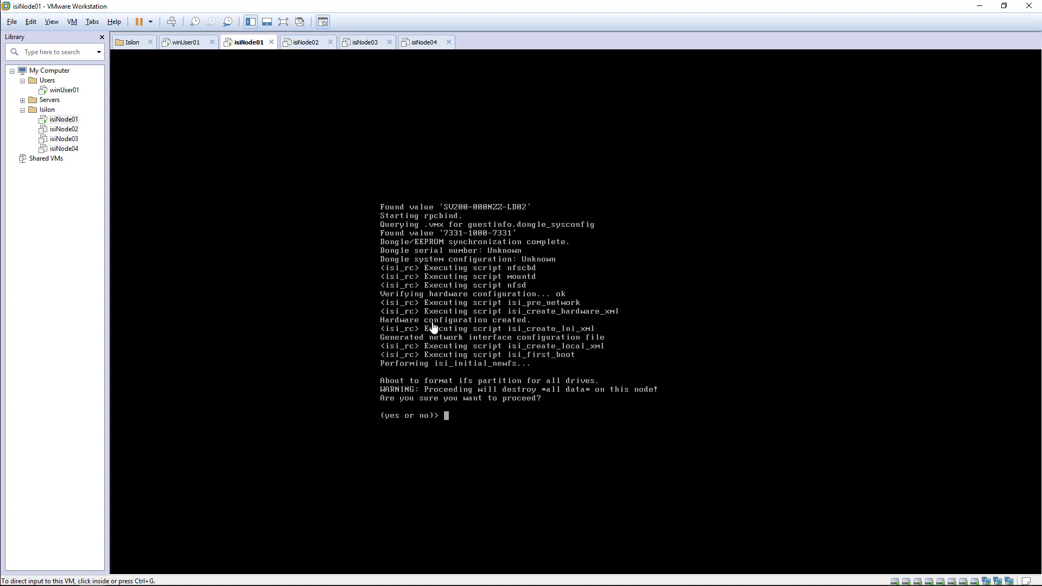
Answer yes to format the ifs partition on all of isiNode01's drives.
left_click(450, 421)
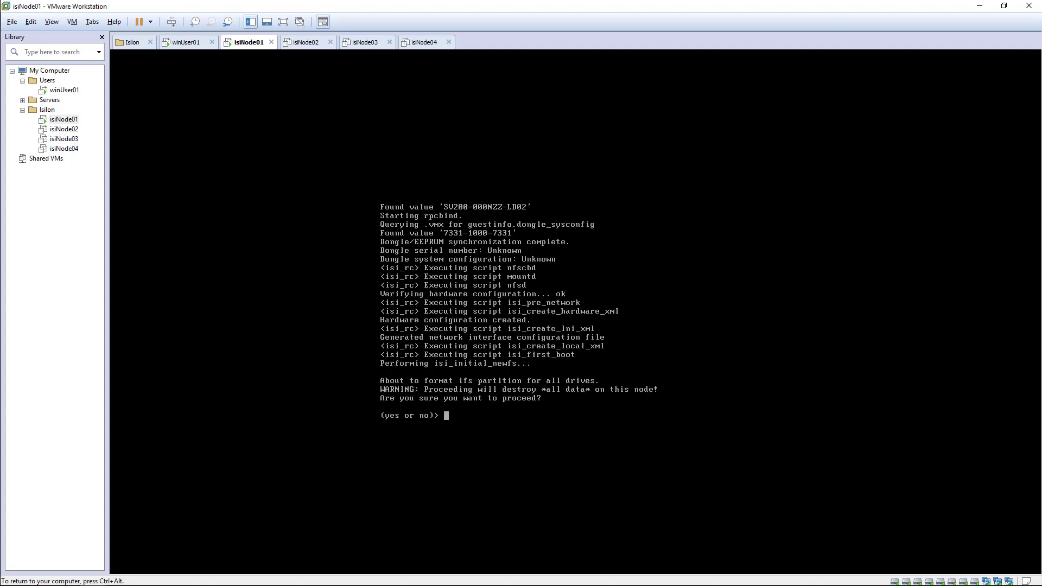
type("yes")
key("Return")
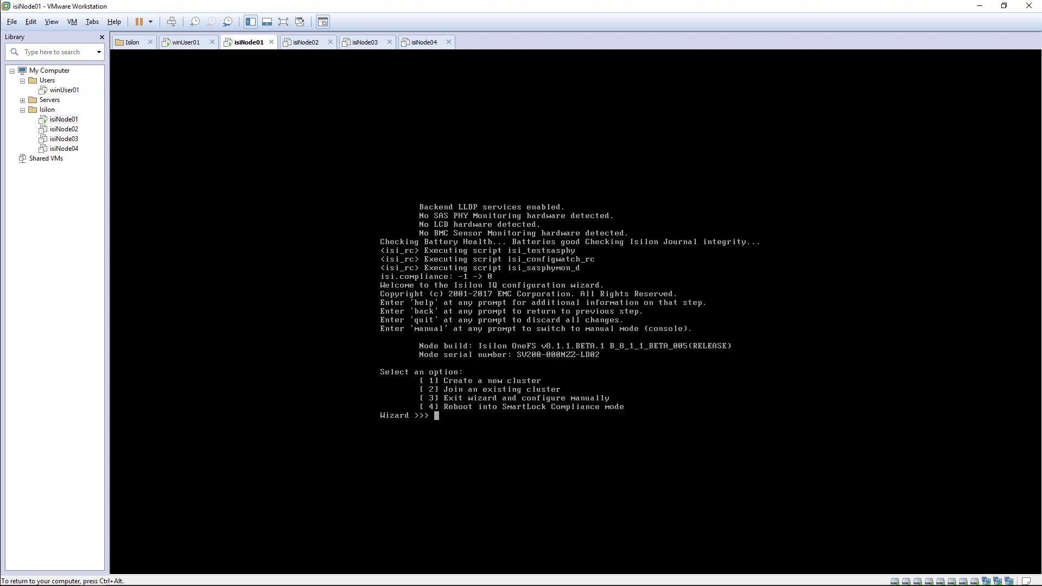
key("ctrl+alt")
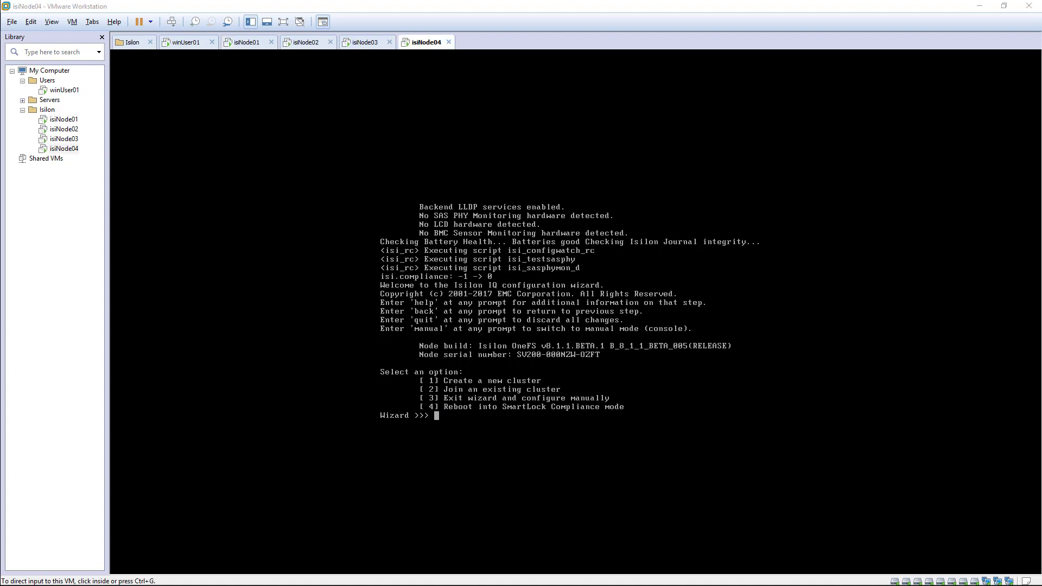
left_click(71, 150)
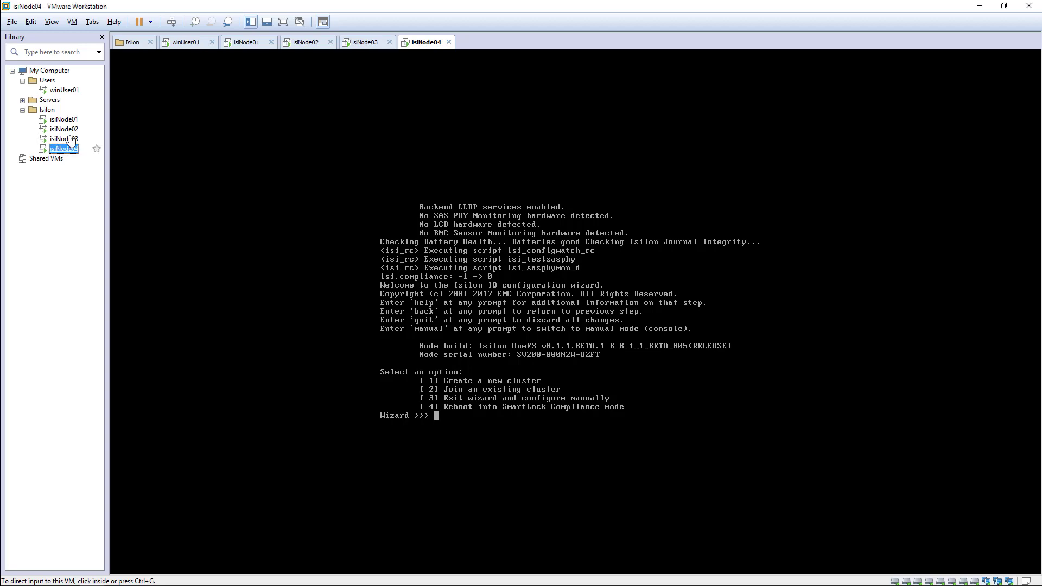
left_click(66, 120)
left_click(68, 130)
left_click(69, 140)
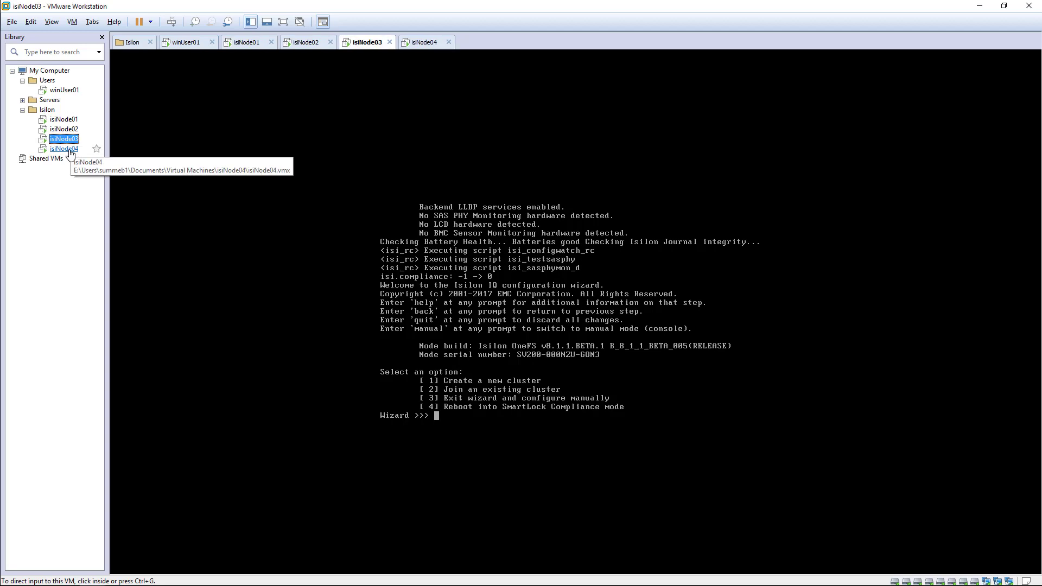
left_click(70, 150)
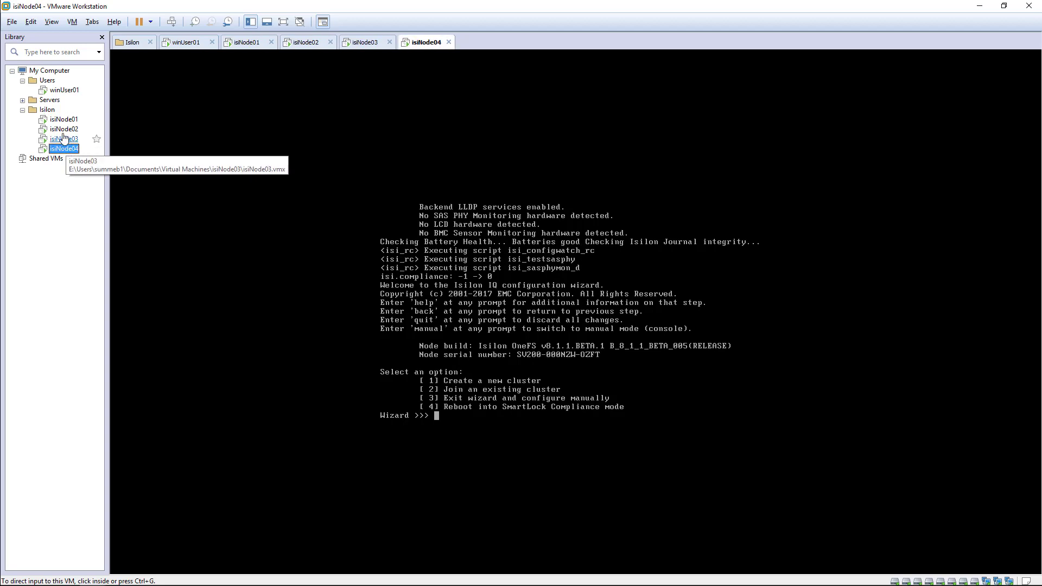
left_click(64, 138)
left_click(64, 129)
left_click(64, 119)
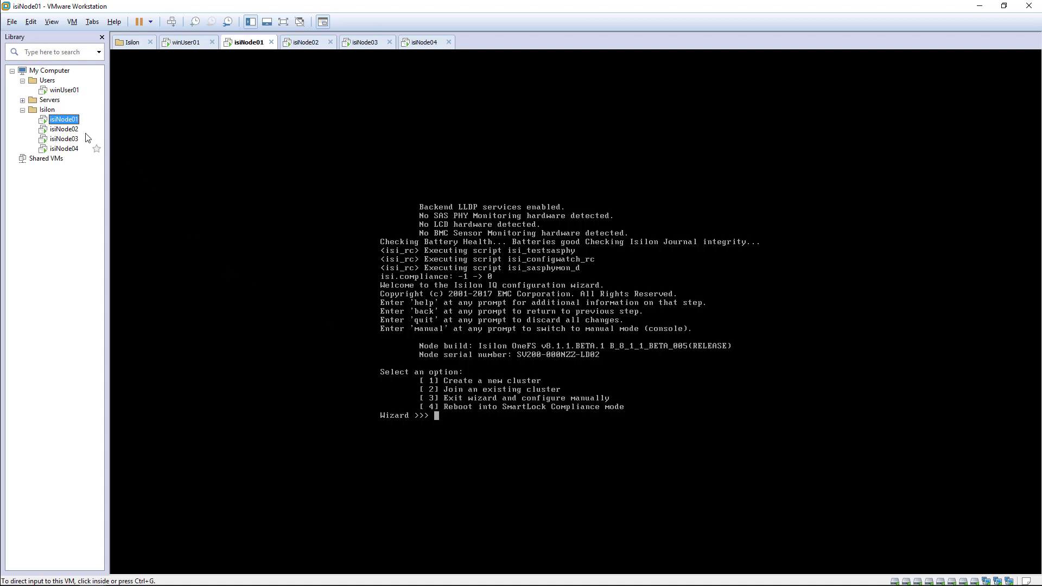
Choose option 1 to create a new cluster and accept the EULA with yes.
left_click(436, 422)
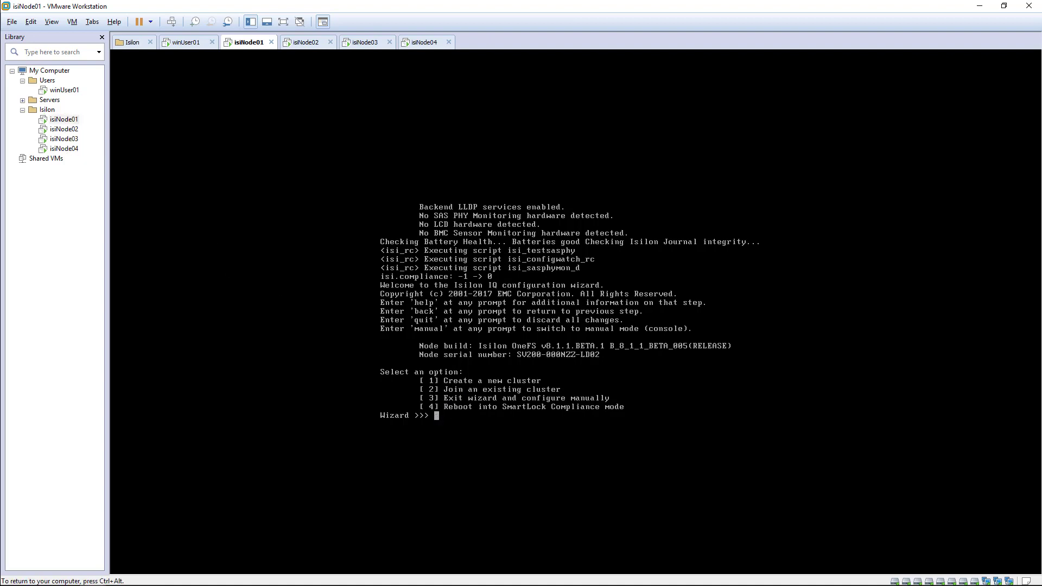
type("1")
key("Return")
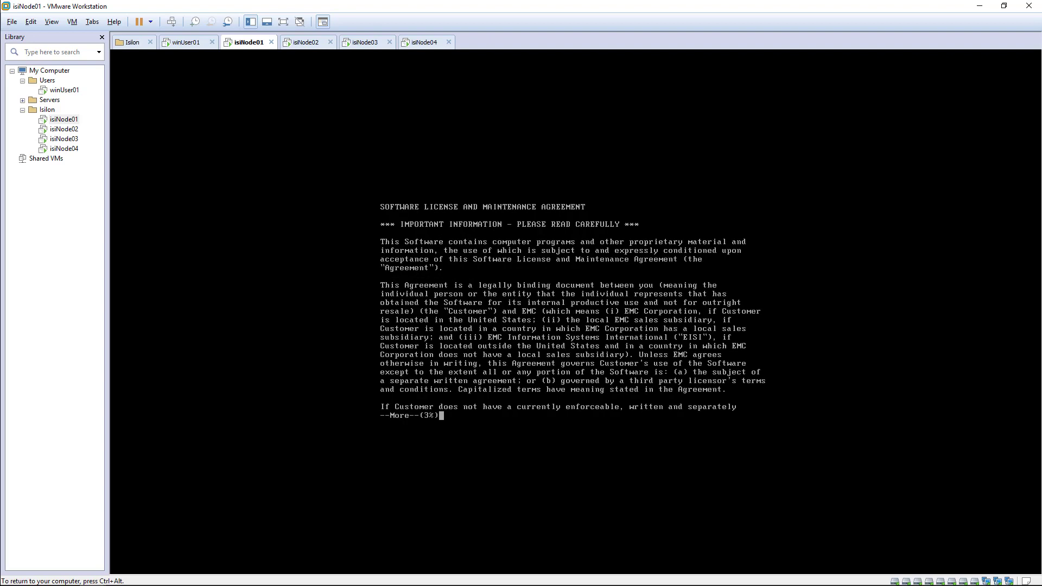
key("space")
key("space")
key("space")
key("space")
key("space")
key("space")
key("space")
key("space")
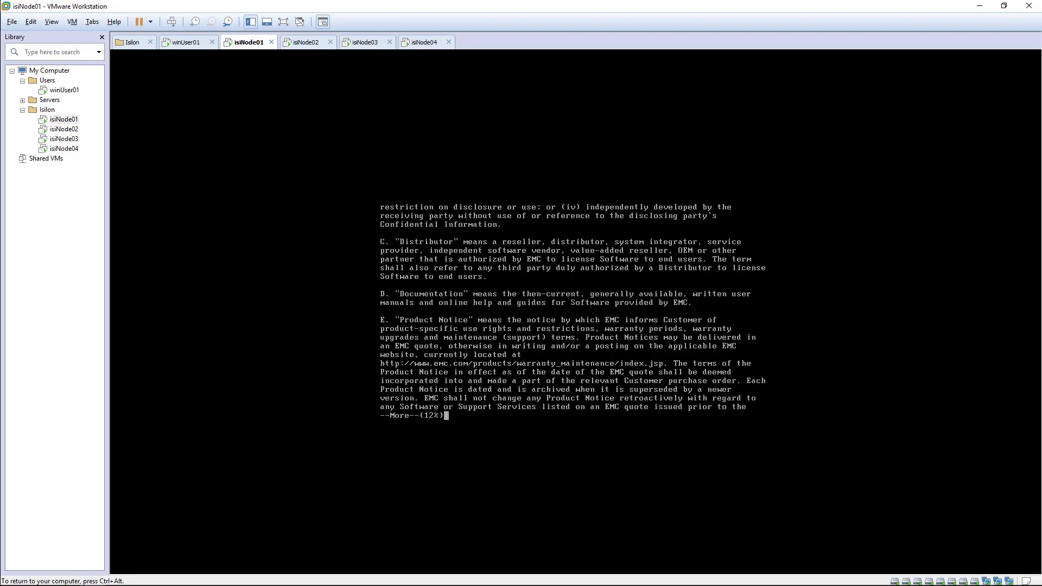
key("space")
key("space")
key("space")
key("space")
key("space")
key("space")
key("space")
key("space")
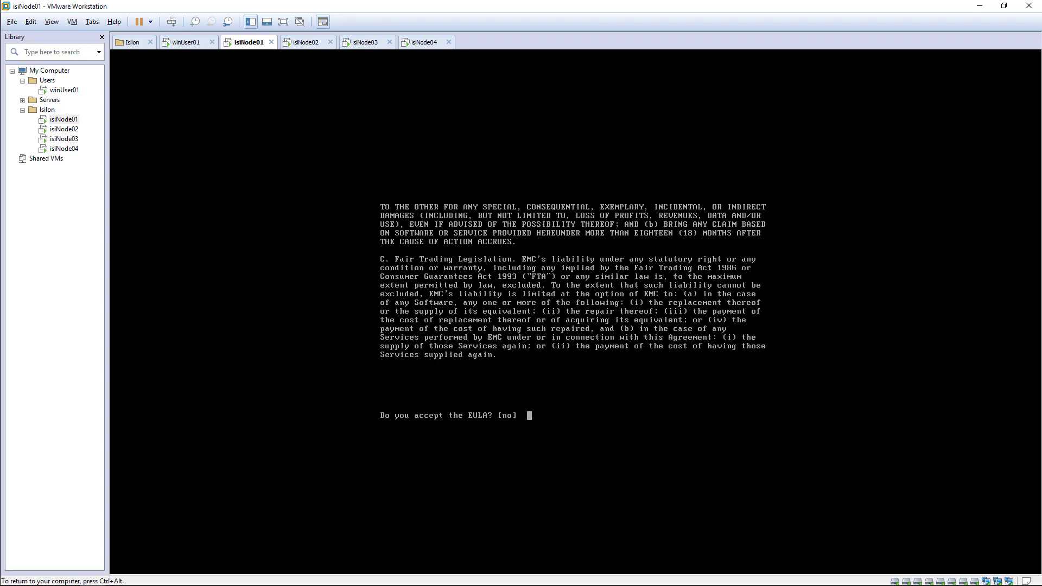
key("BackSpace")
type("yes")
key("Return")
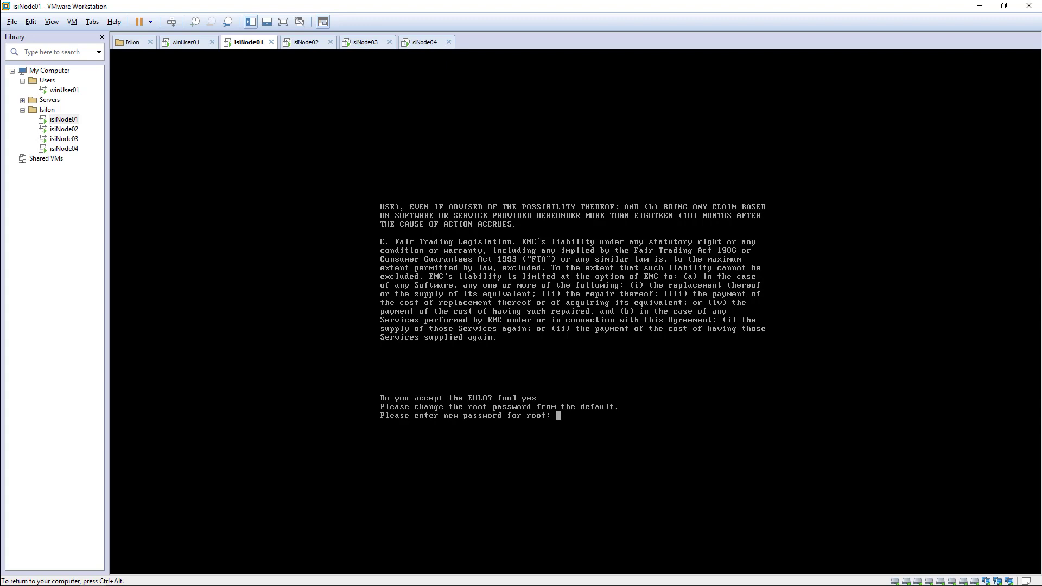
Enter and confirm new root and admin passwords.
key("Return")
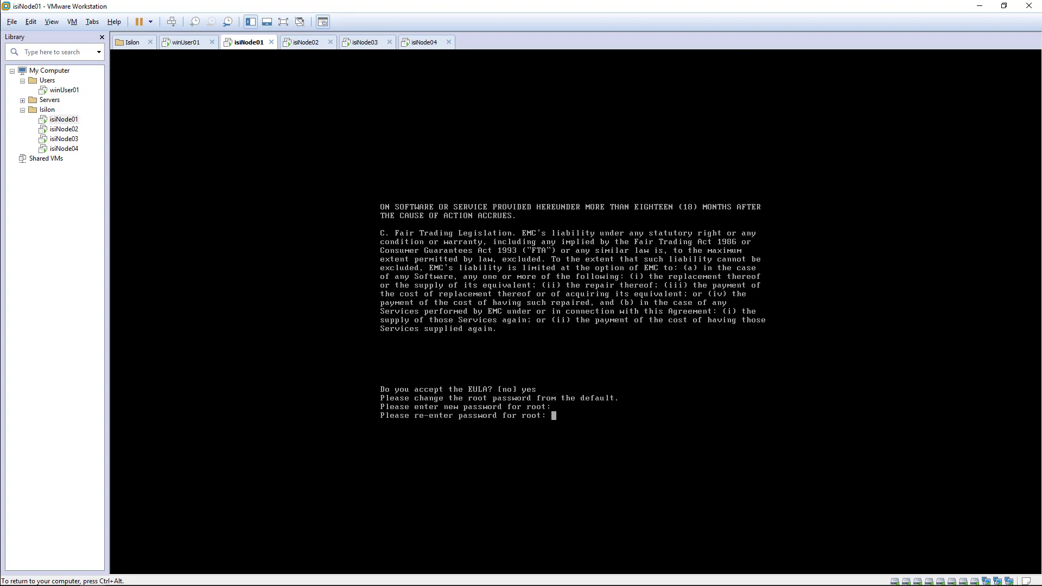
key("Return")
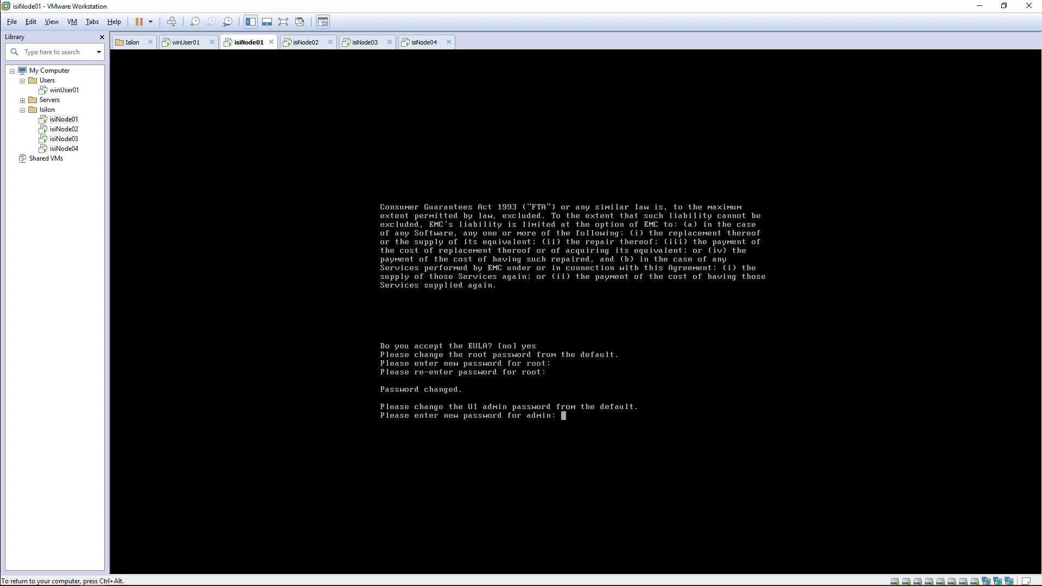
key("Return")
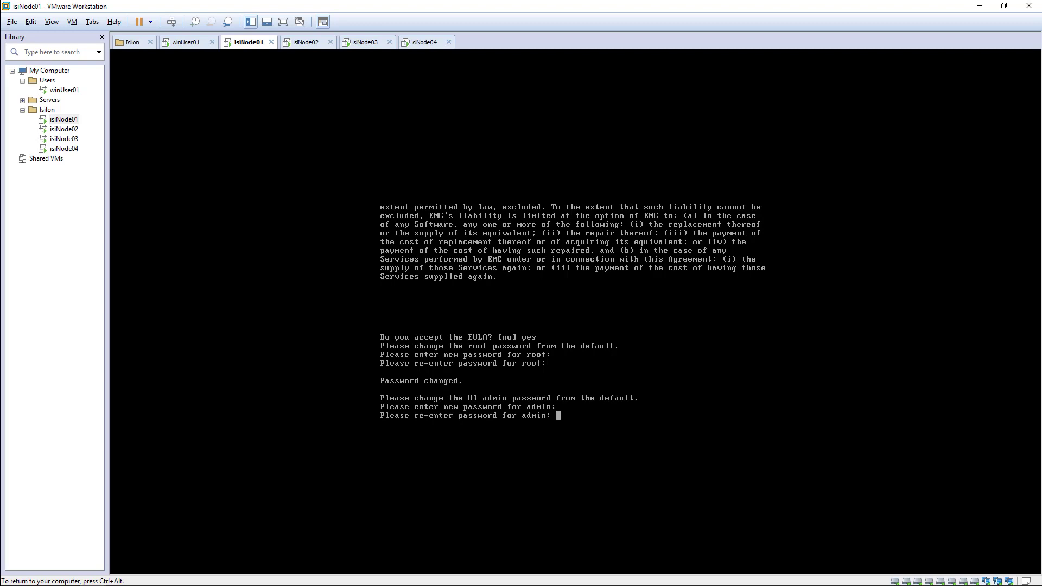
key("Return")
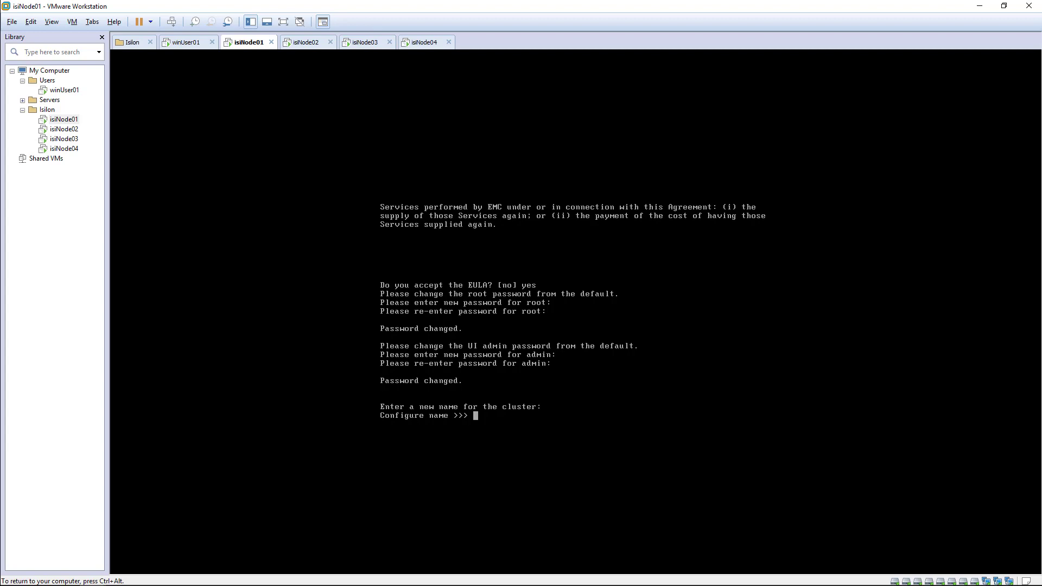
Enter isiCluster1 as the cluster name and rename the Isilon library folder to isiCluster1.
type("isiCluster1")
key("ctrl+alt")
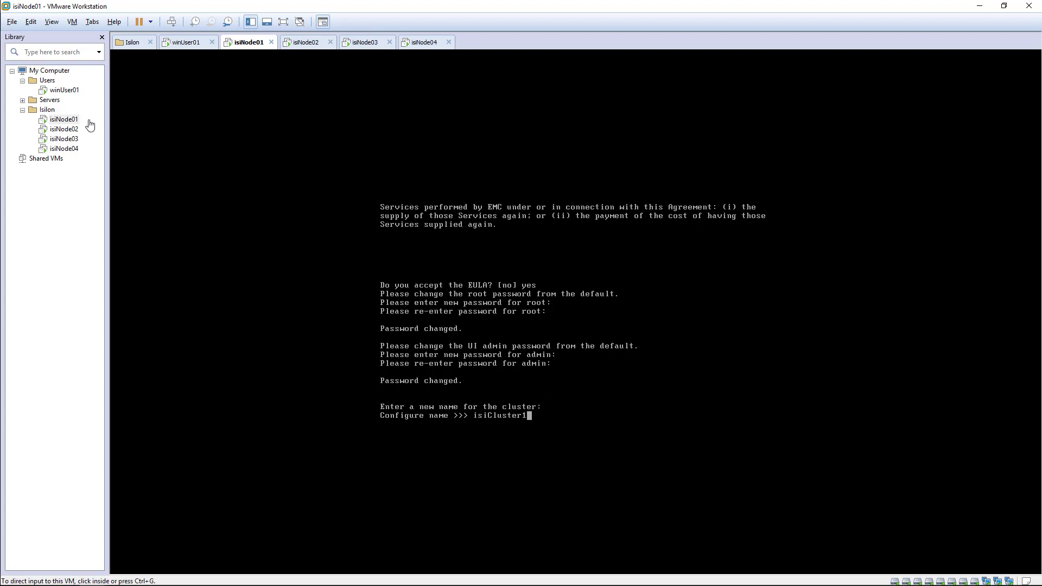
left_click(47, 111)
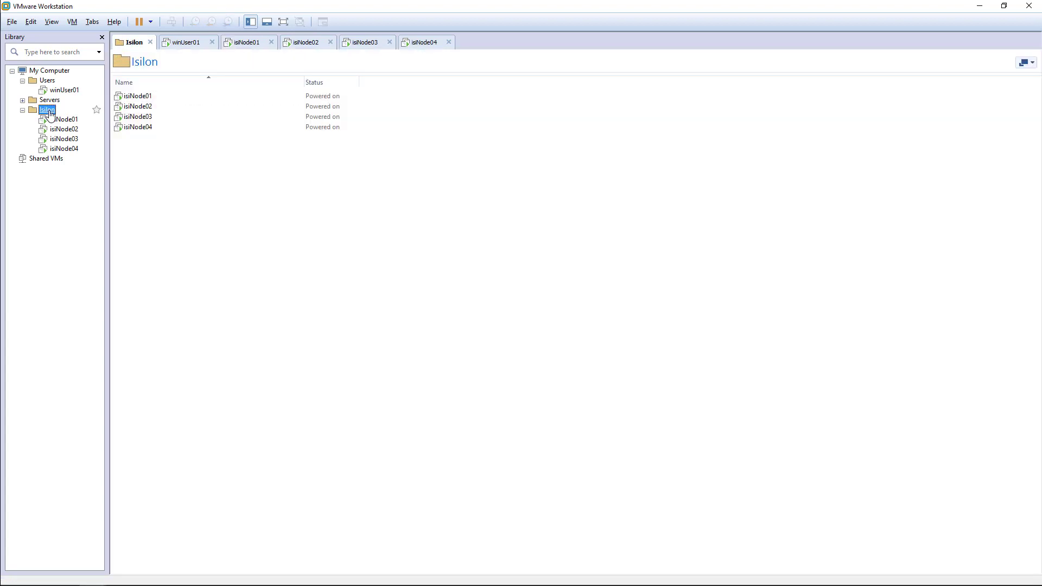
right_click(49, 112)
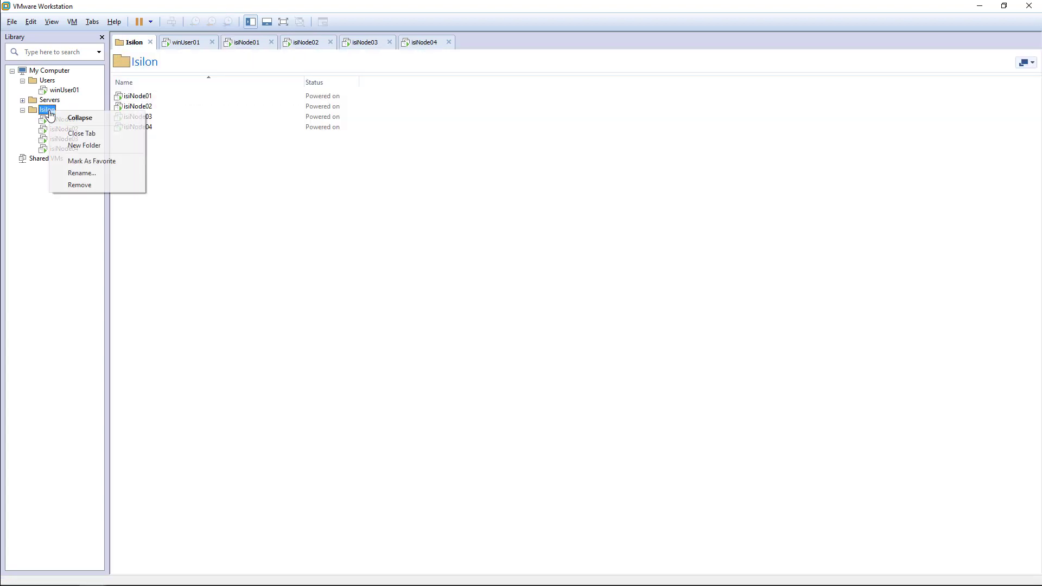
left_click(100, 172)
type("isi")
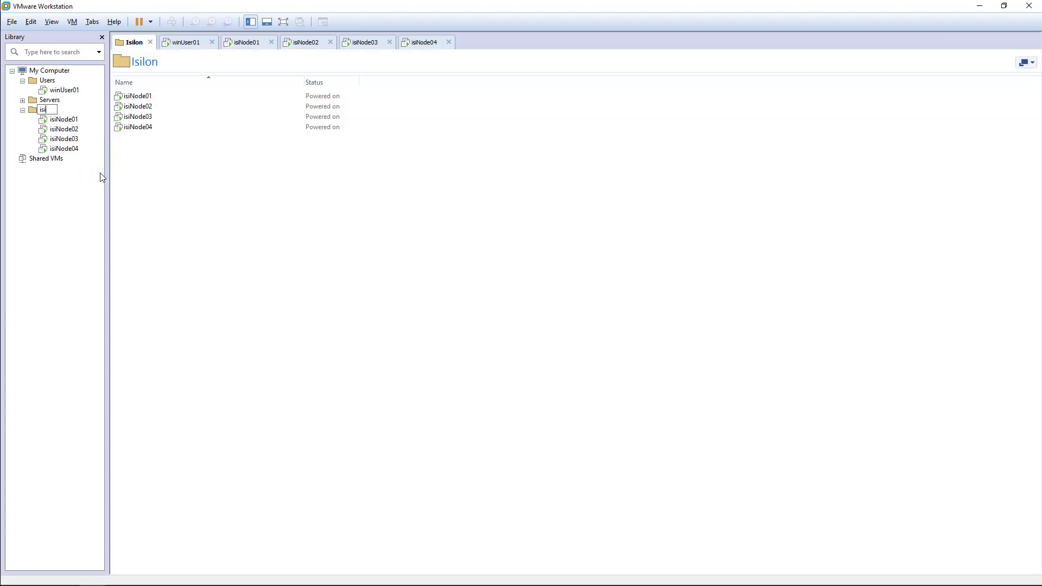
type("Clus")
key("BackSpace")
type("Cluster1")
key("Return")
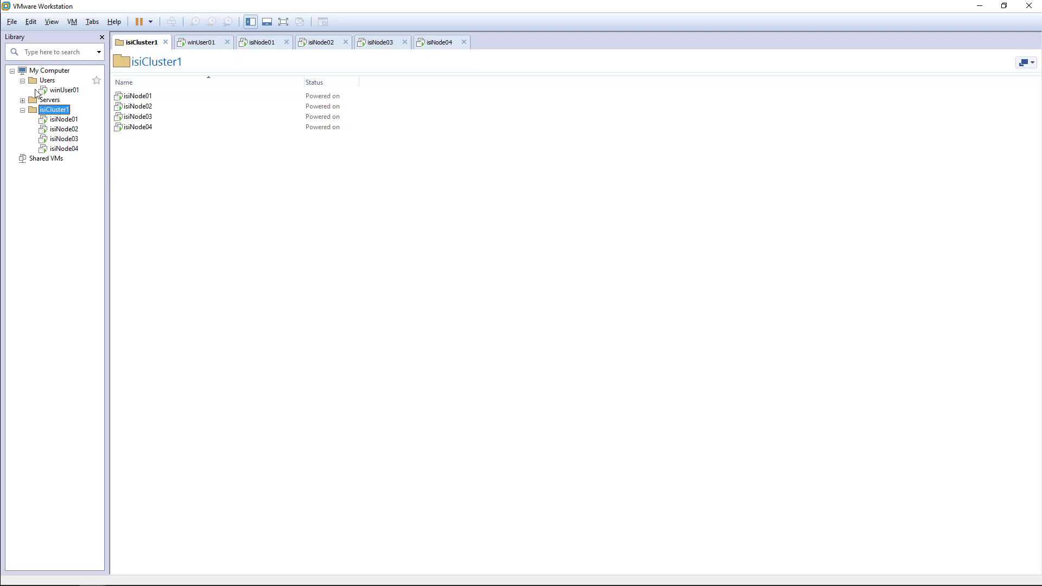
left_click(68, 123)
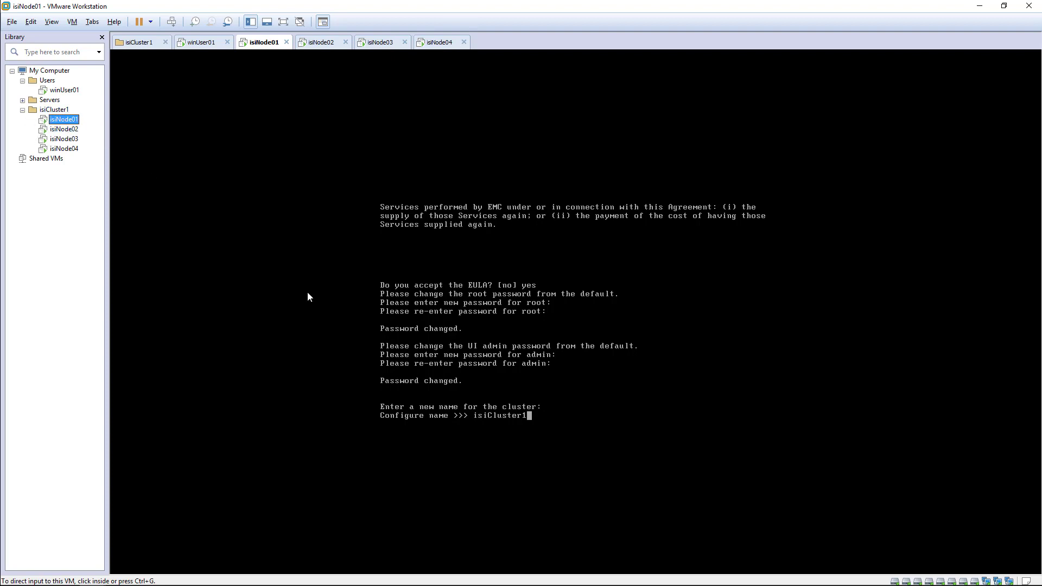
Submit isiCluster1 as the cluster name and choose option 8 for utf-8 encoding.
left_click(531, 419)
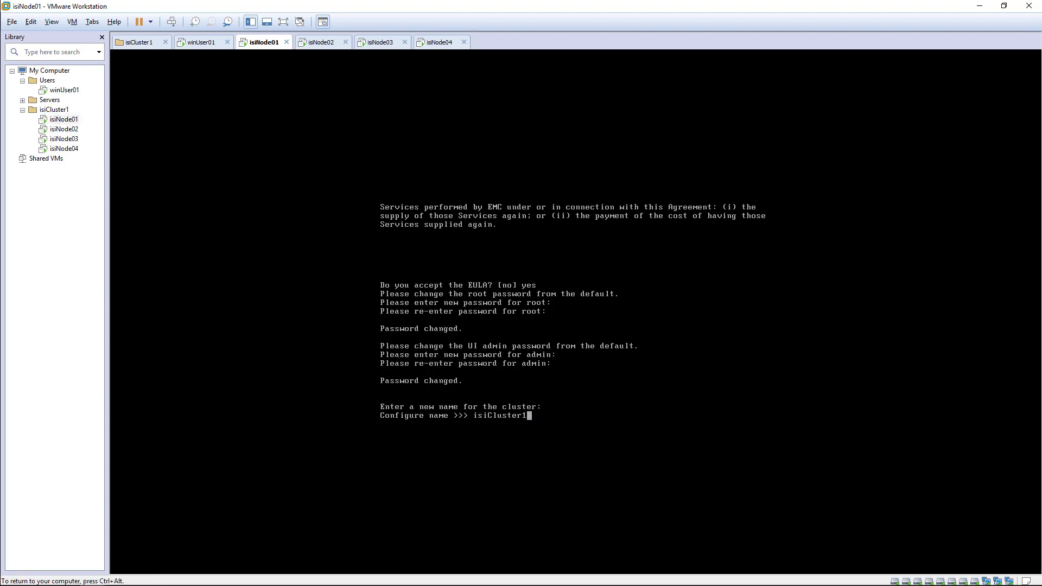
key("Return")
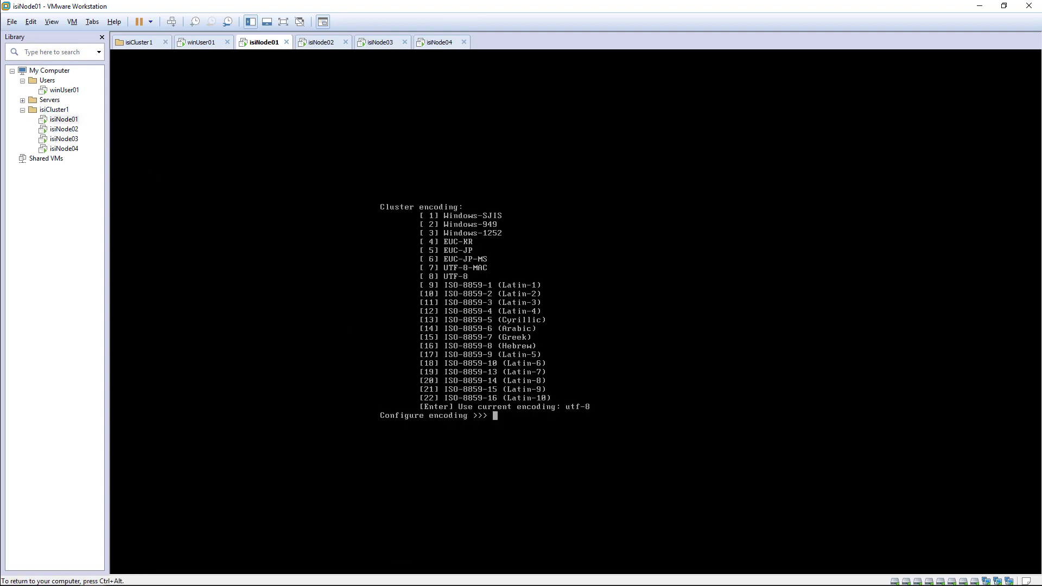
type("8")
key("Return")
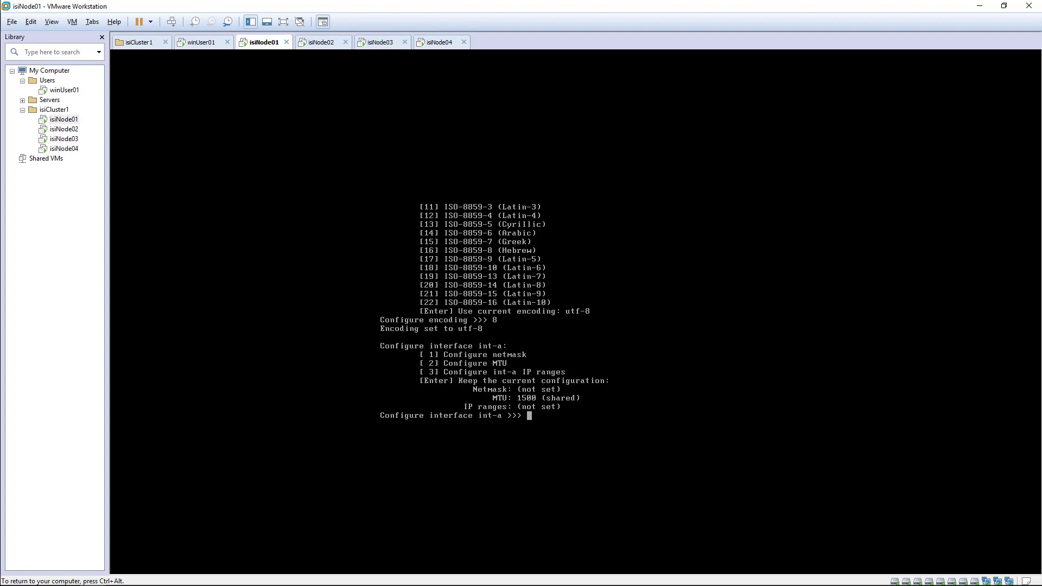
key("ctrl+alt")
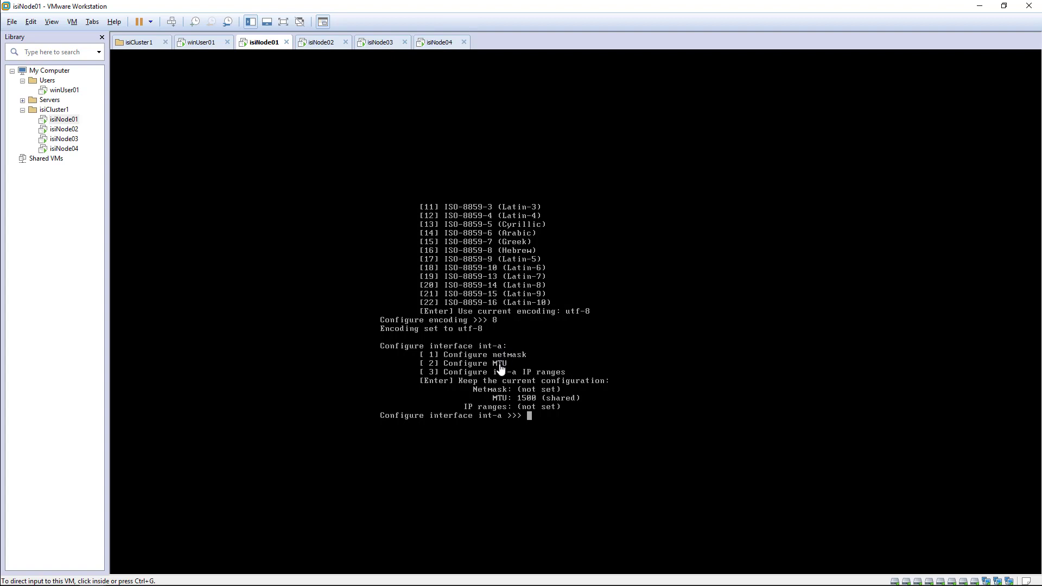
Set the int-a netmask to 255.255.255.0.
left_click(529, 422)
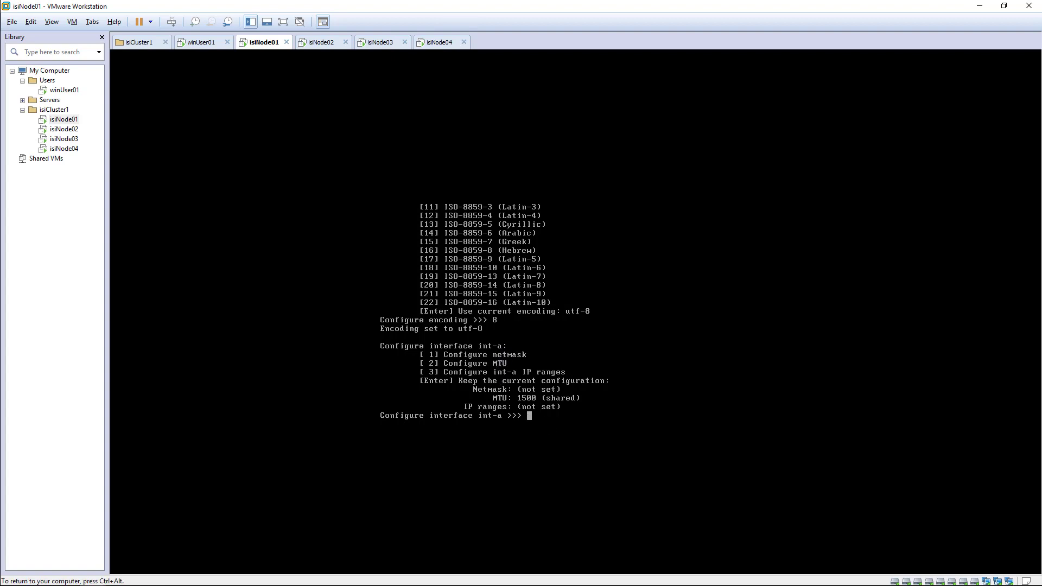
type("1")
key("Return")
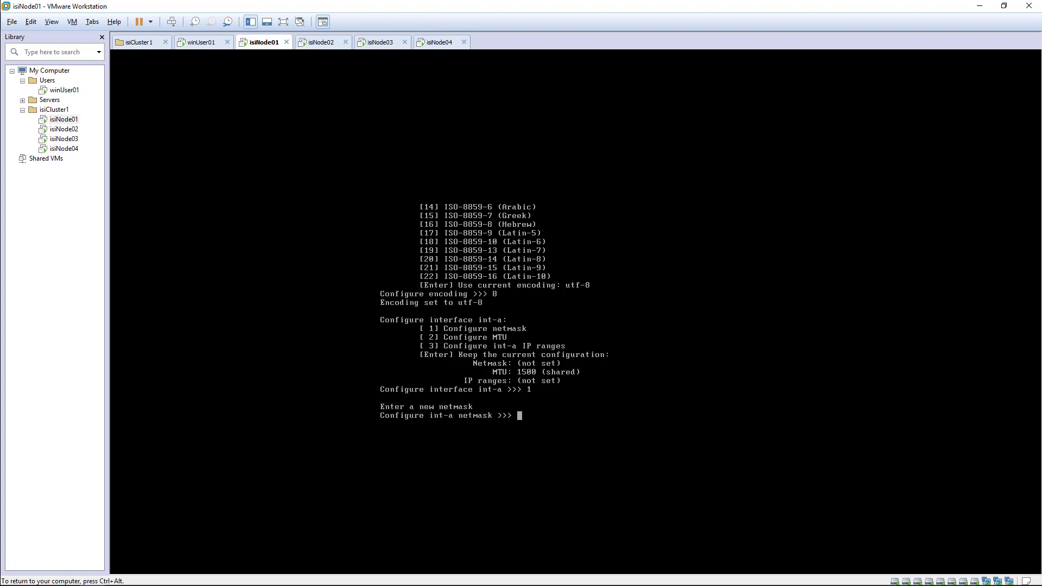
type("255.255.255.0")
key("Return")
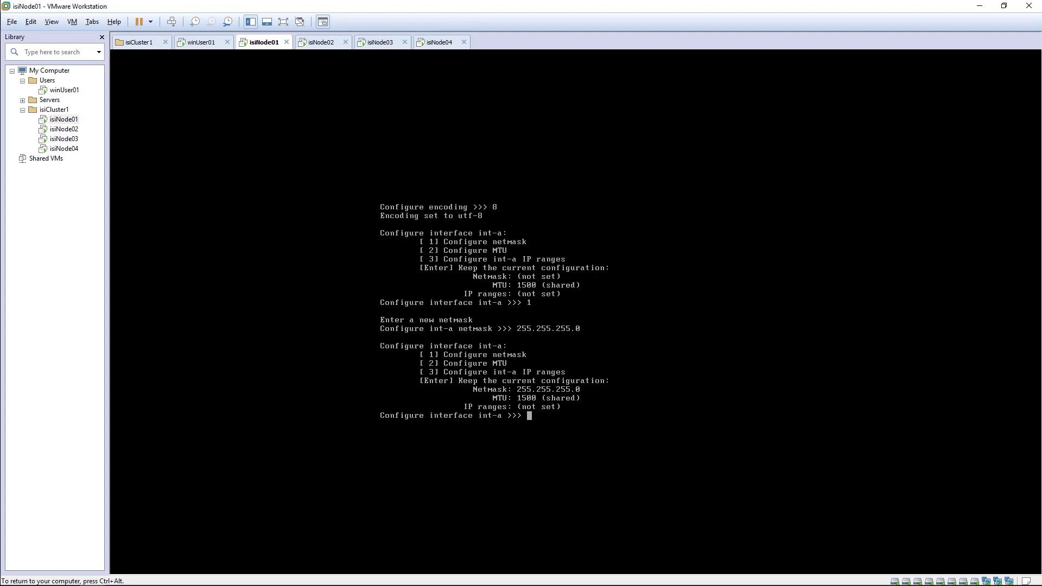
Add an int-a IP range from 192.168.244.101, editing the high end to 192.168.244.110.
type("3")
key("Return")
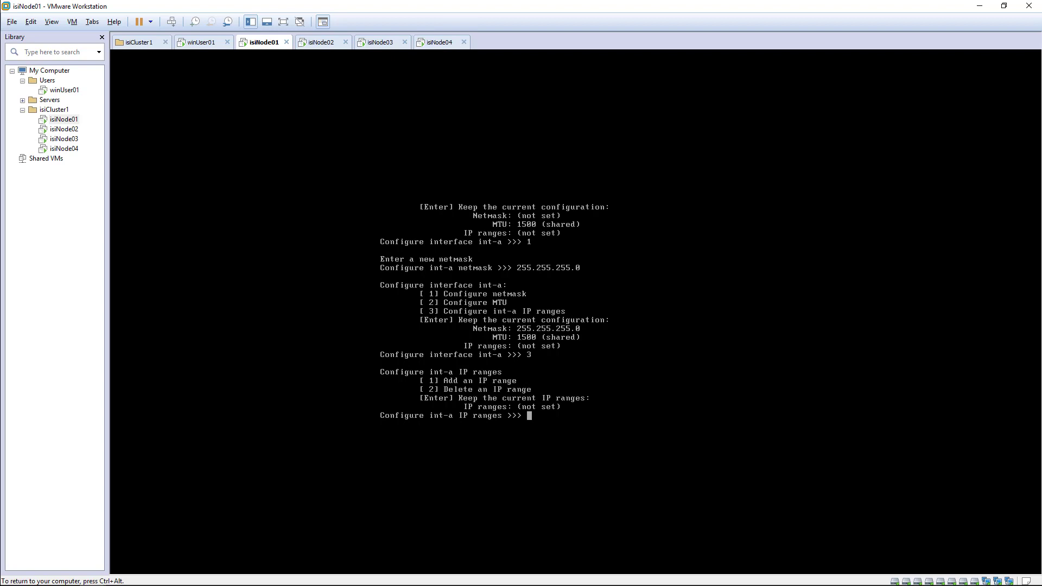
type("1")
key("Return")
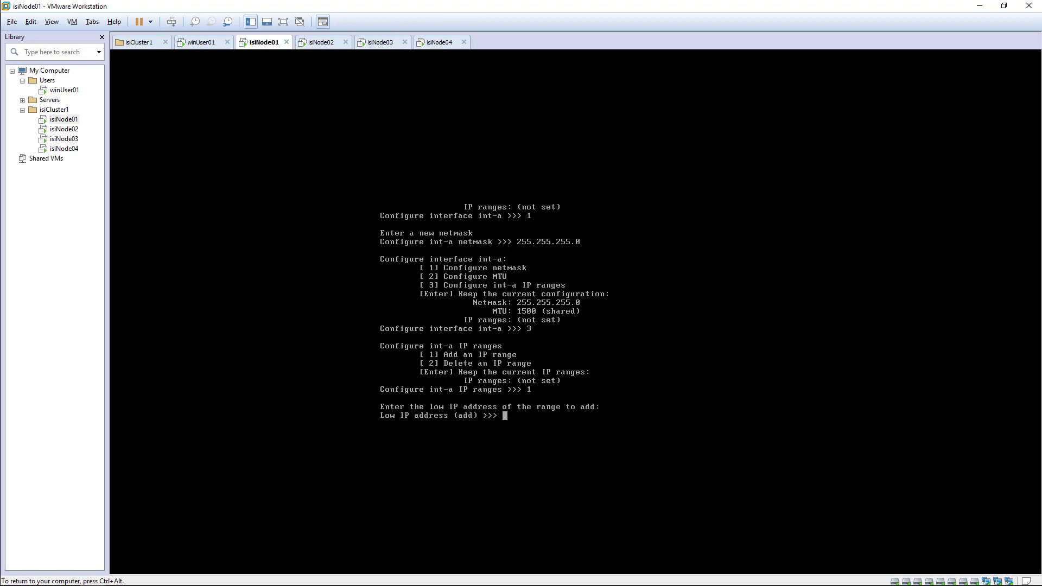
type("192.168.244.101")
key("Return")
key("BackSpace")
key("BackSpace")
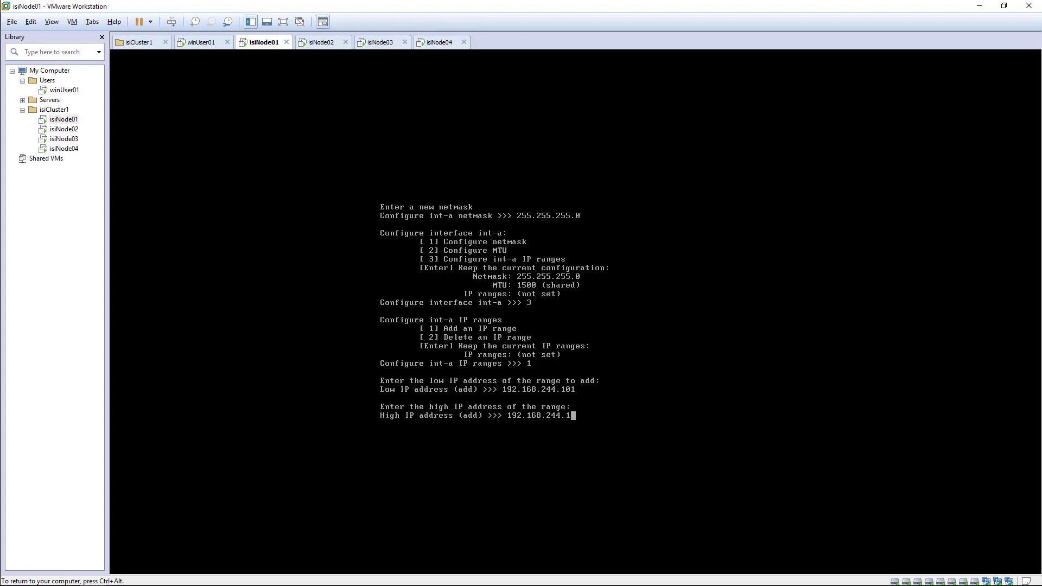
type("10")
key("ctrl+alt")
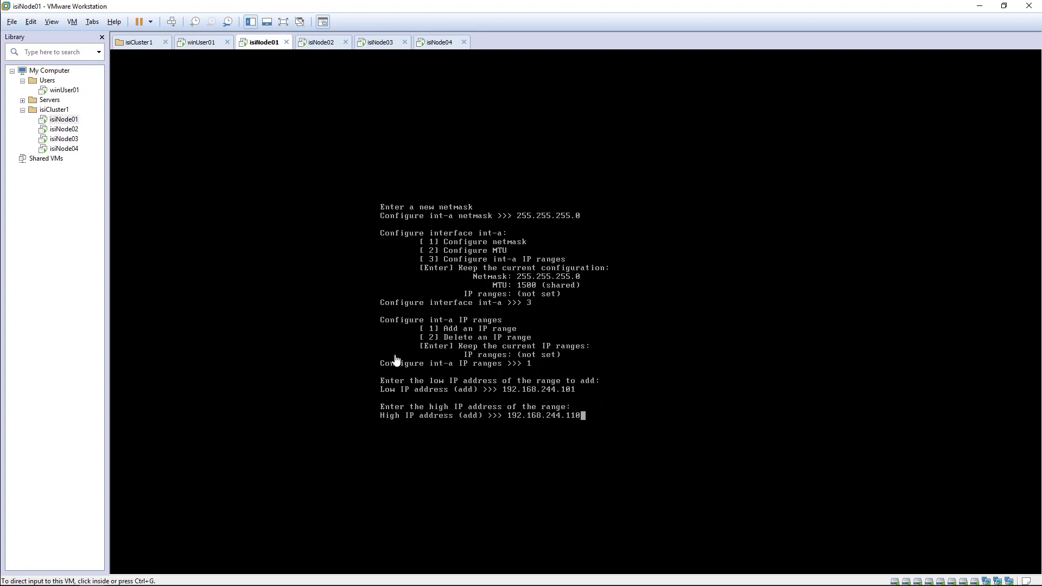
Compare the VMnet1 host-only (192.168.244.0) and VMnet8 NAT (192.168.211.0) subnets in the Virtual Network Editor without changes.
left_click(51, 20)
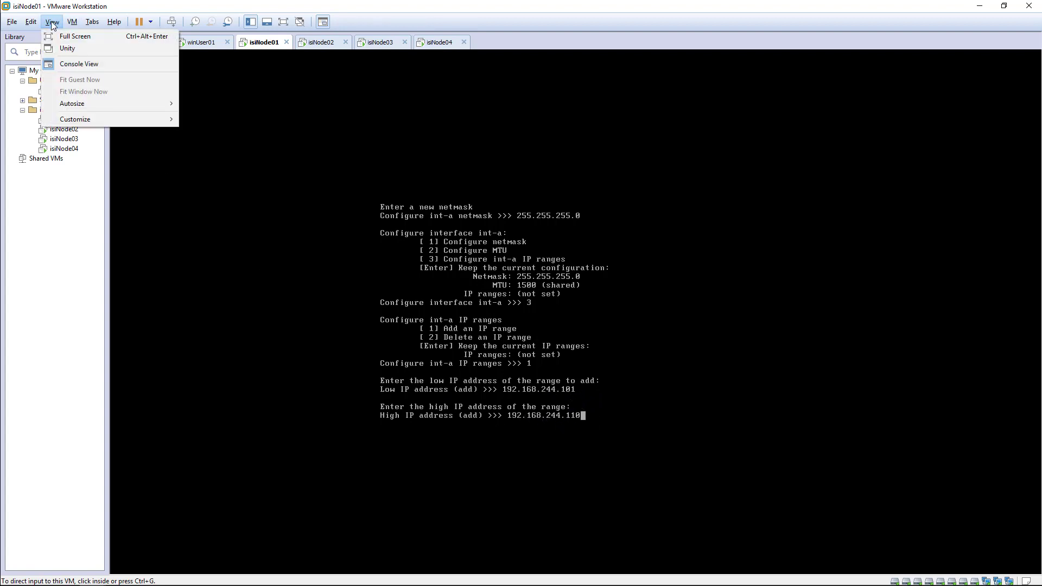
mouse_move(29, 23)
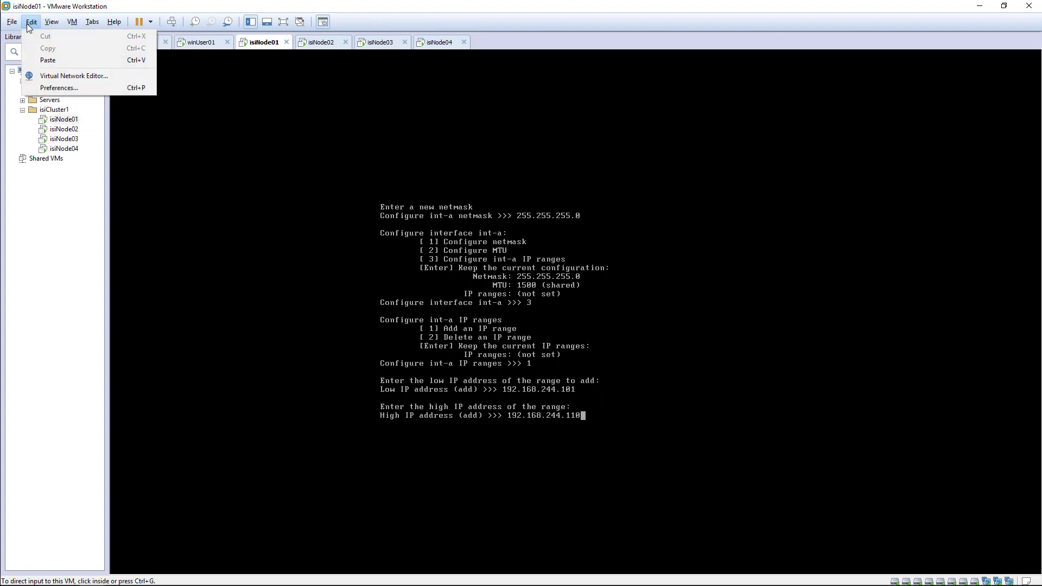
left_click(58, 77)
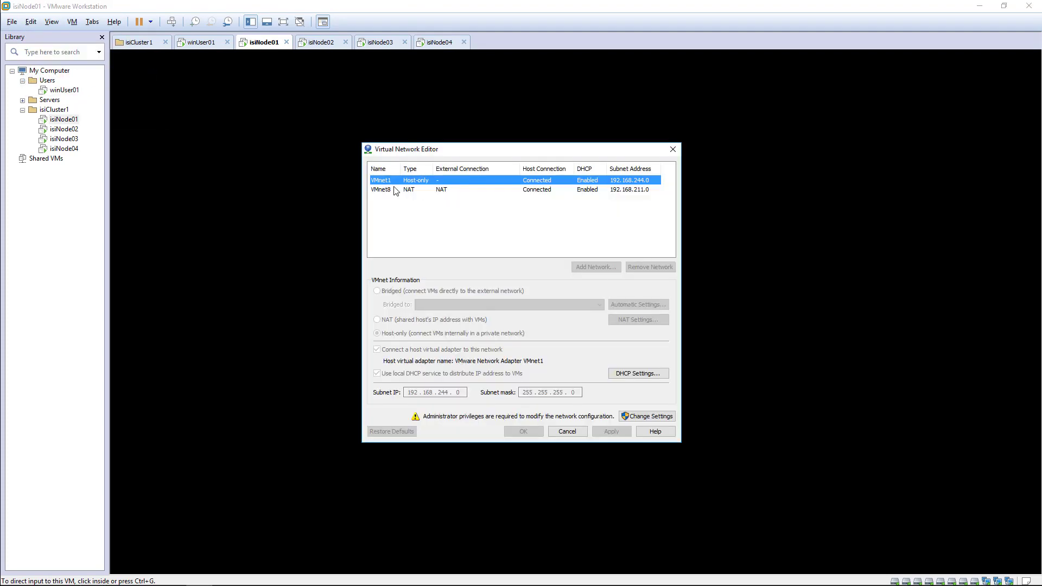
left_click(386, 190)
left_click(387, 181)
left_click(387, 190)
left_click(386, 182)
left_click(387, 191)
left_click(387, 185)
left_click(638, 190)
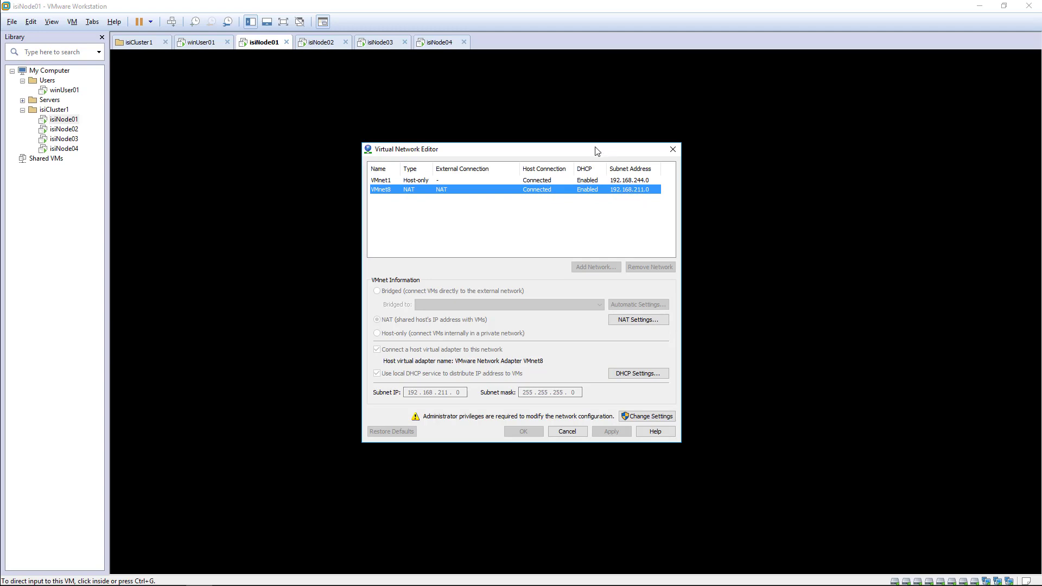
left_click_drag(597, 150, 871, 166)
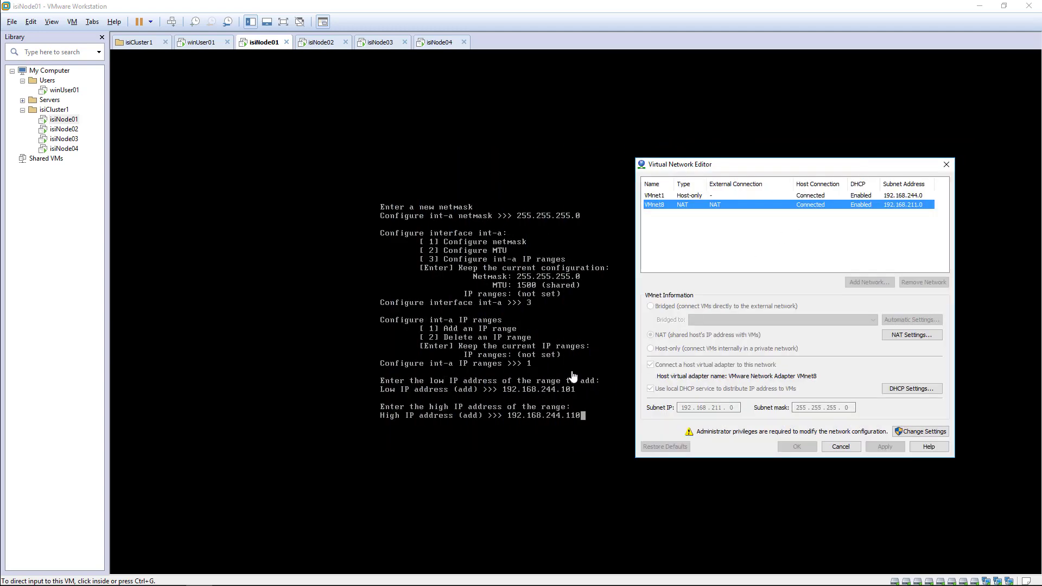
left_click(683, 194)
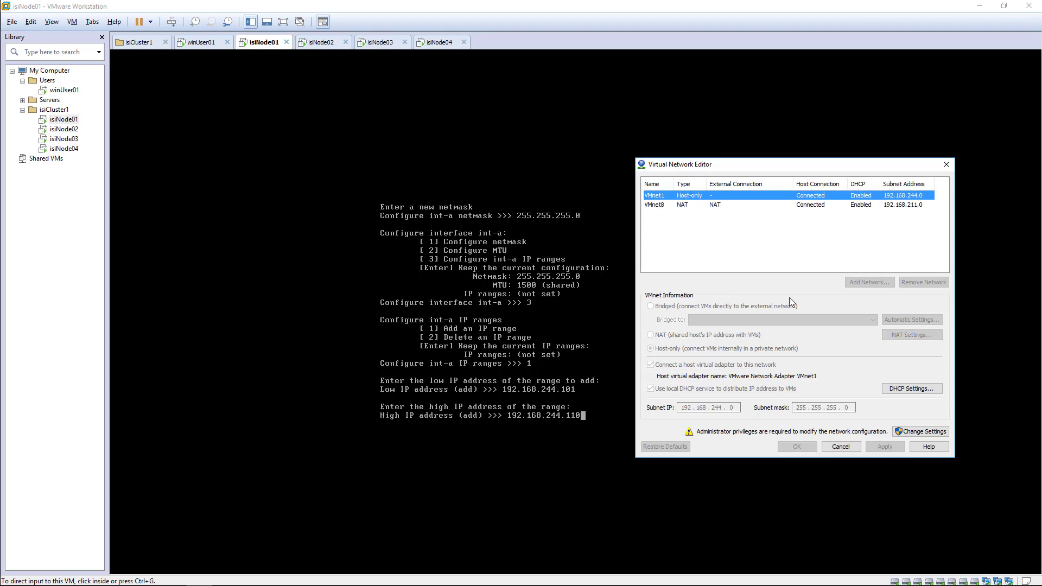
left_click(701, 206)
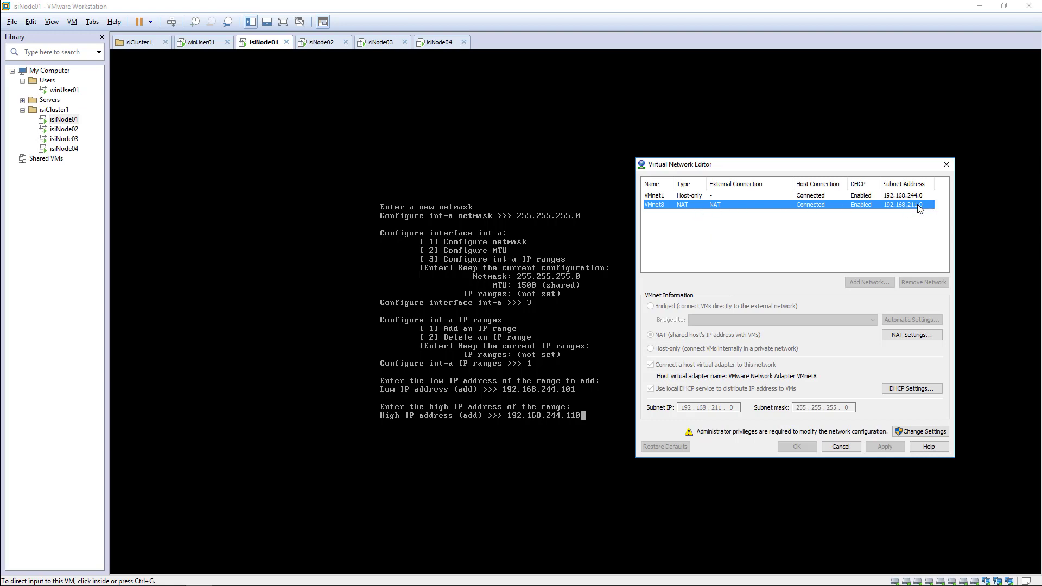
left_click(840, 446)
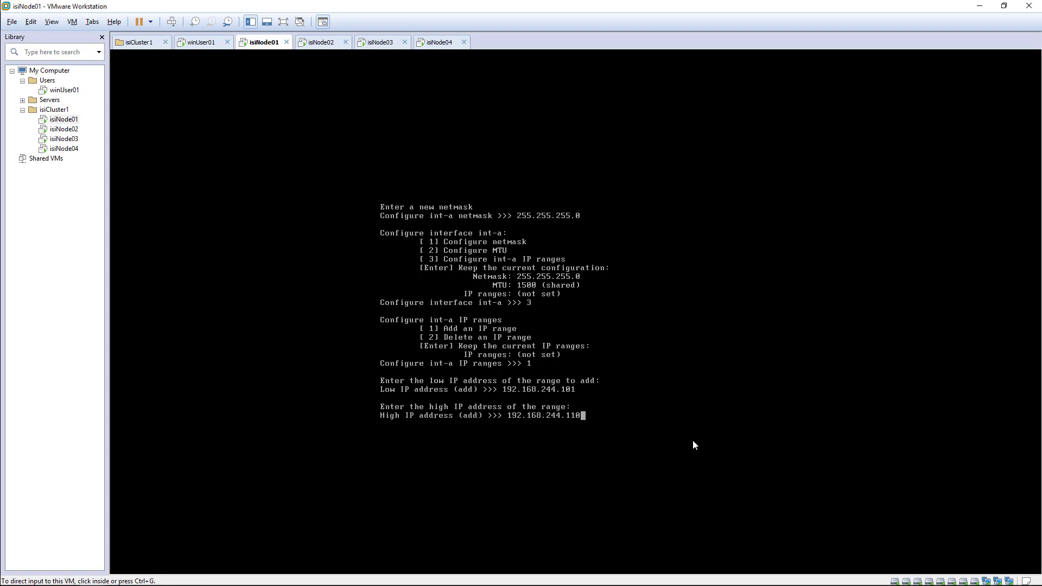
Accept isiNode01's int-a IP range 192.168.244.101–192.168.244.110.
left_click(590, 416)
key("Return")
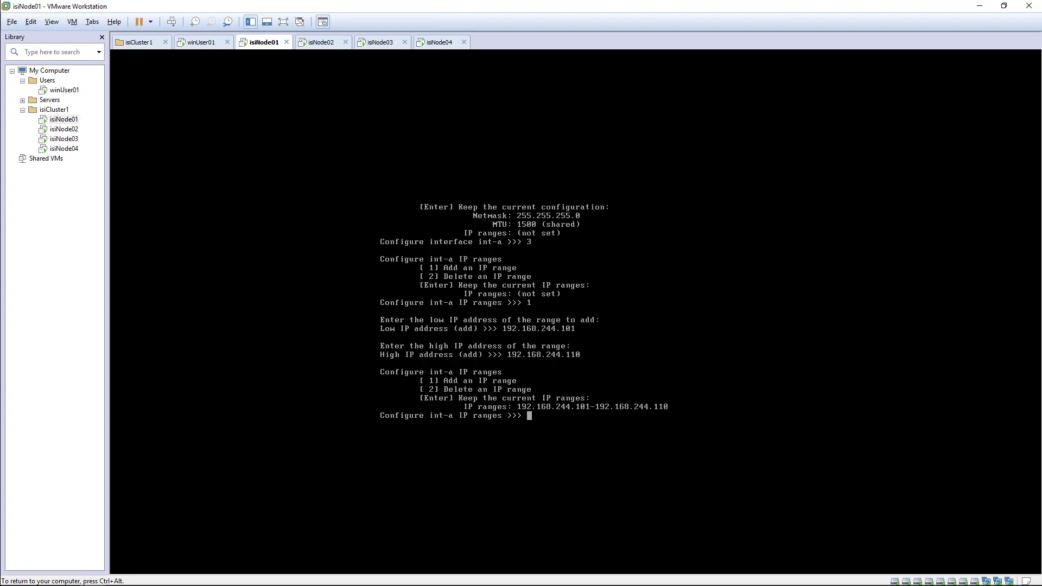
key("Return")
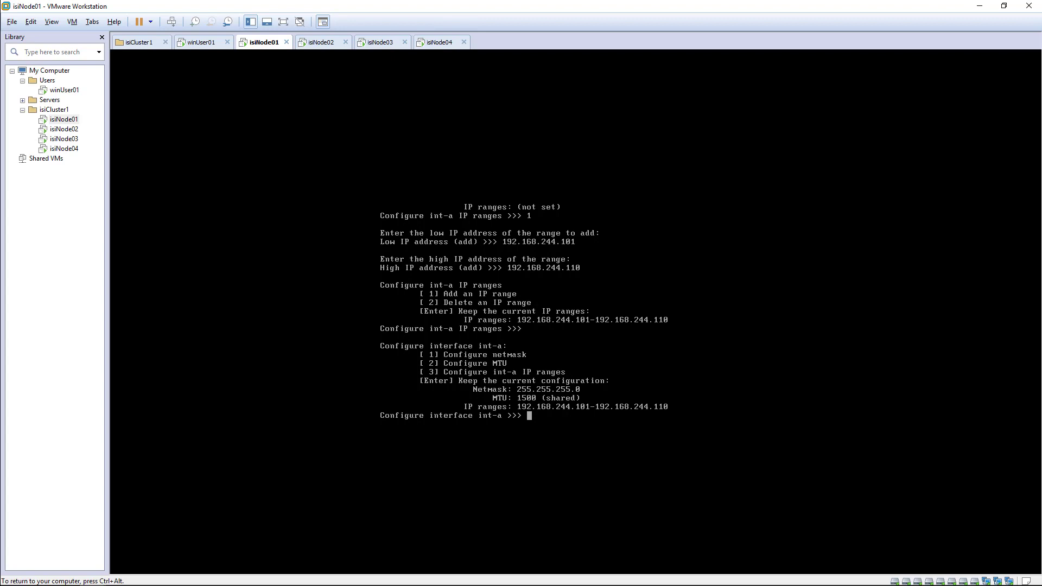
Finish the int-a and internal interface settings, then choose ext-1 (option 1) as the external interface.
key("Return")
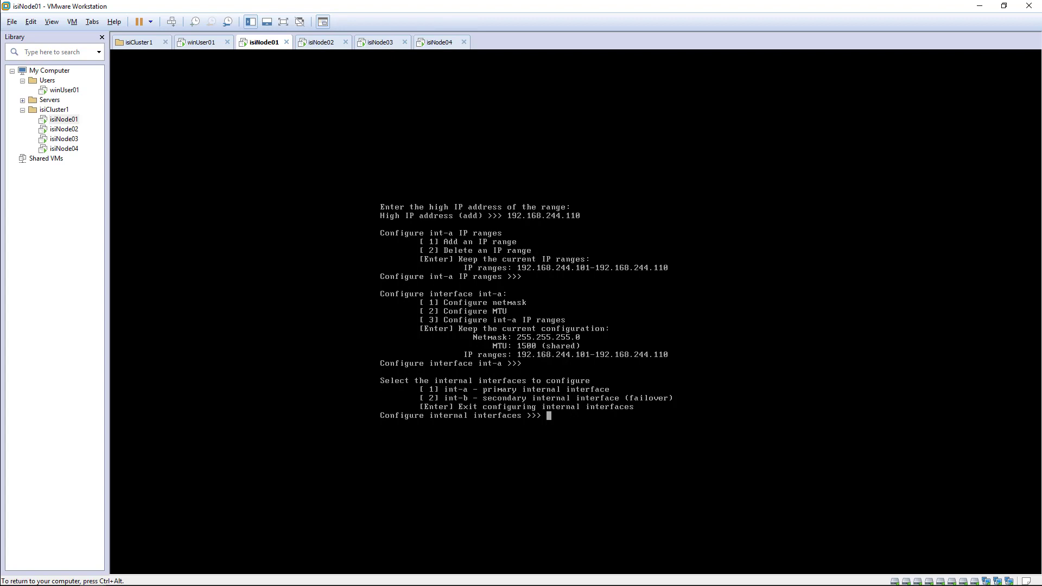
key("Return")
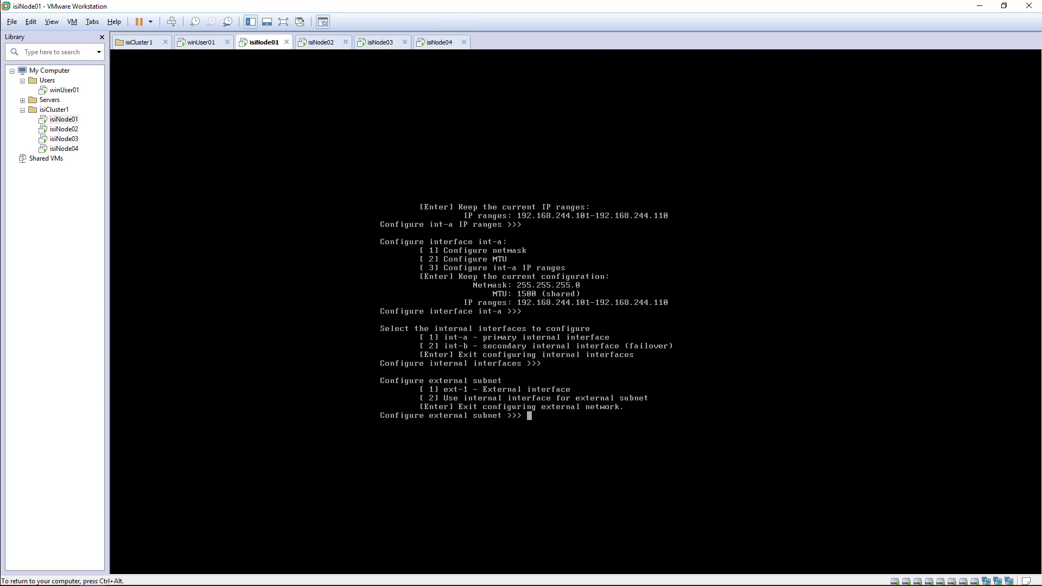
type("1")
key("Return")
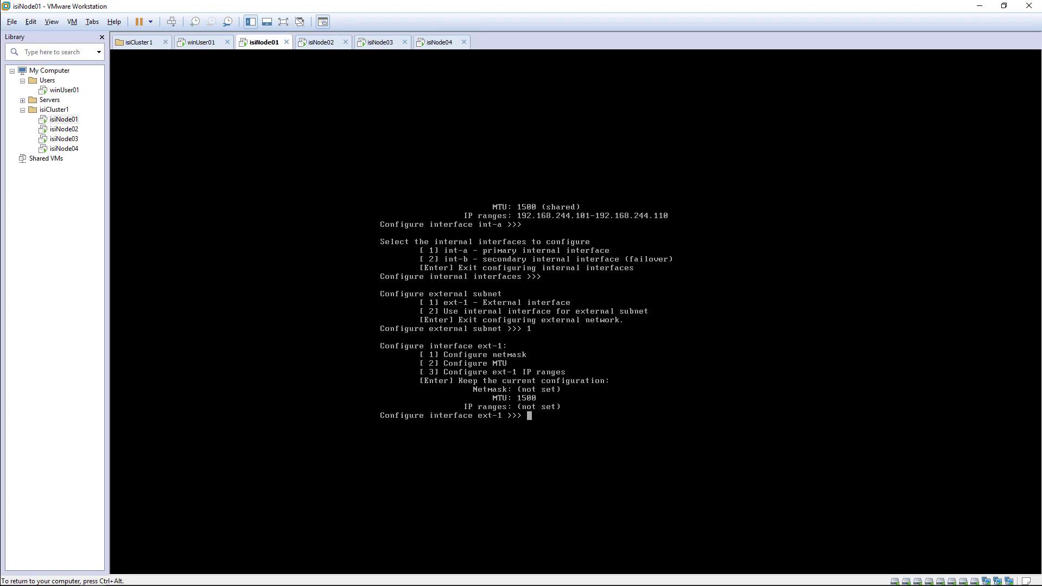
Set the ext-1 netmask to 255.255.255.0.
type("1")
key("Return")
type("255.2")
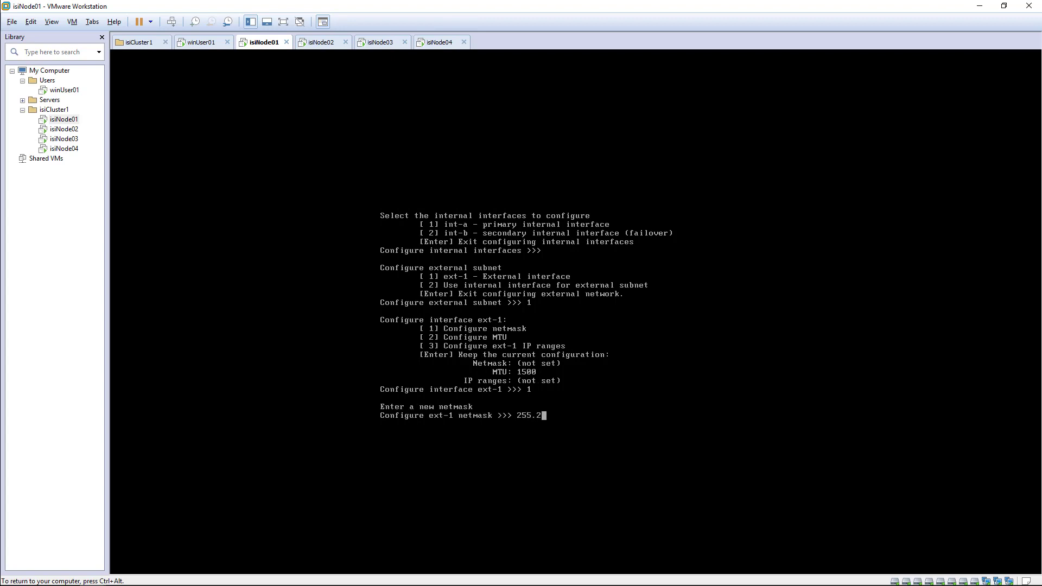
type("55.255.0")
key("Return")
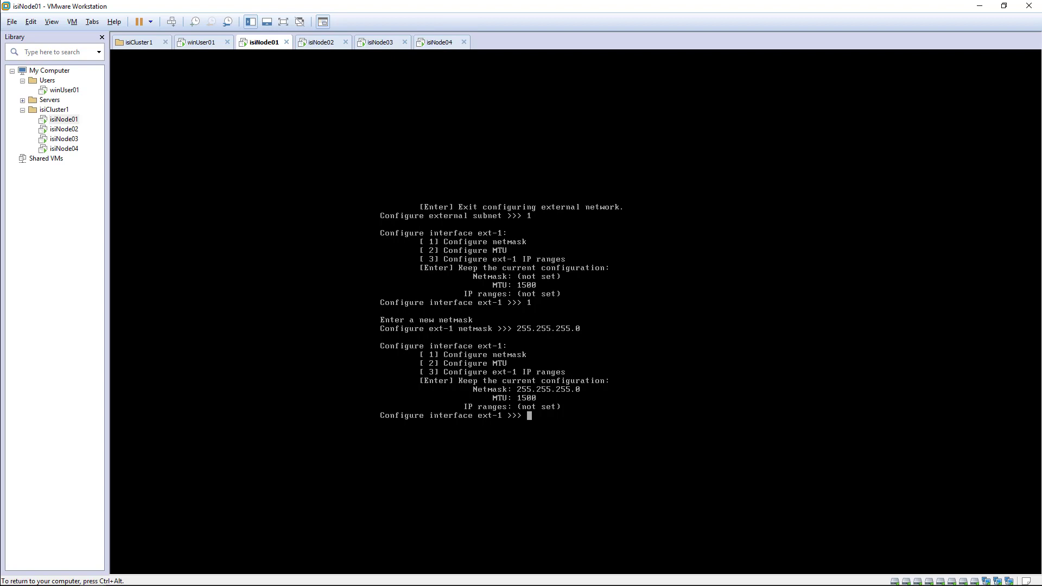
Add an ext-1 IP range from 192.168.211.101 to 192.168.211.110.
type("3")
key("Return")
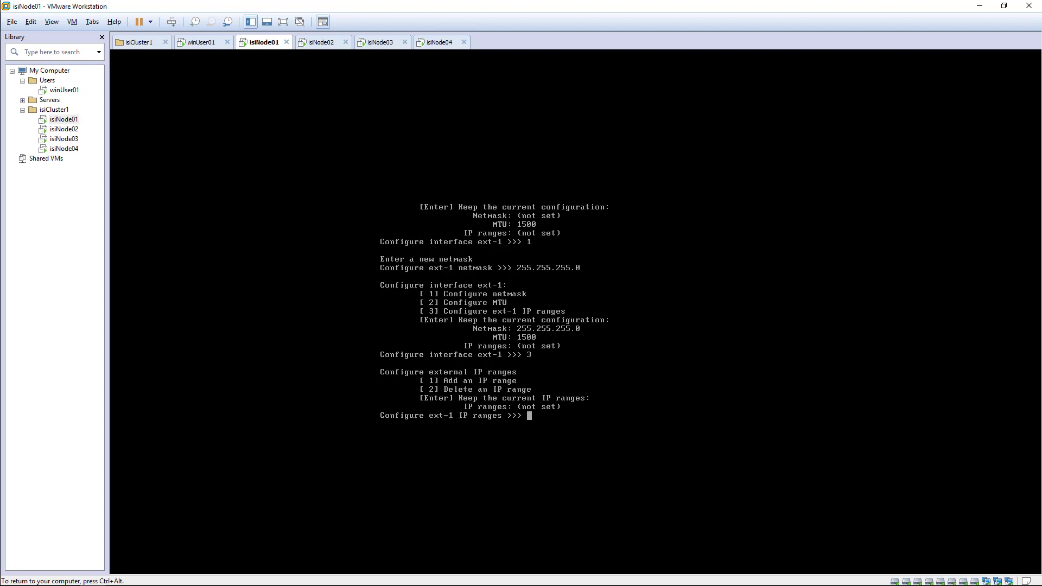
type("1")
key("Return")
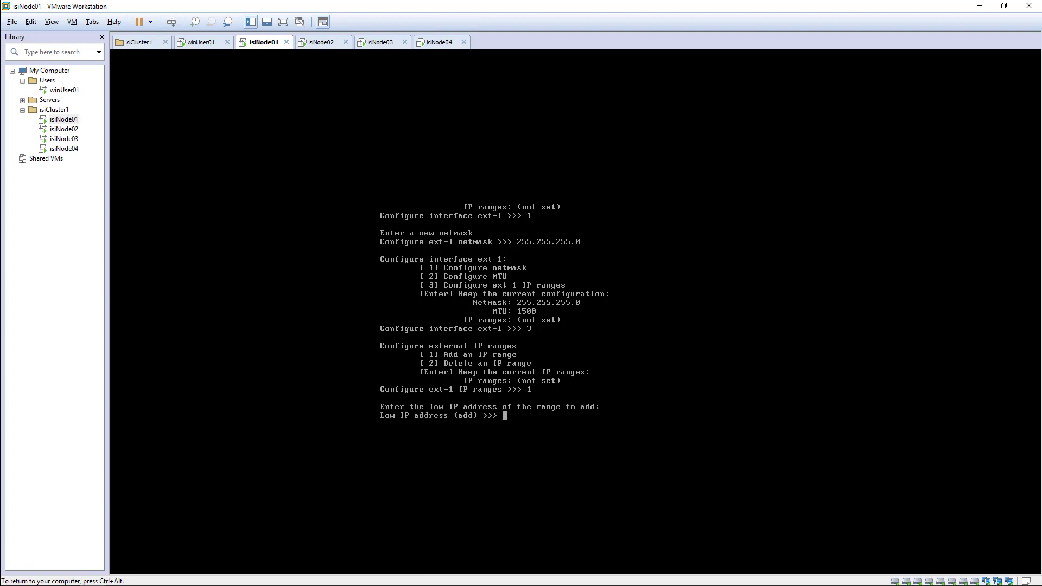
type("192.168.211.101")
key("Return")
key("BackSpace")
key("BackSpace")
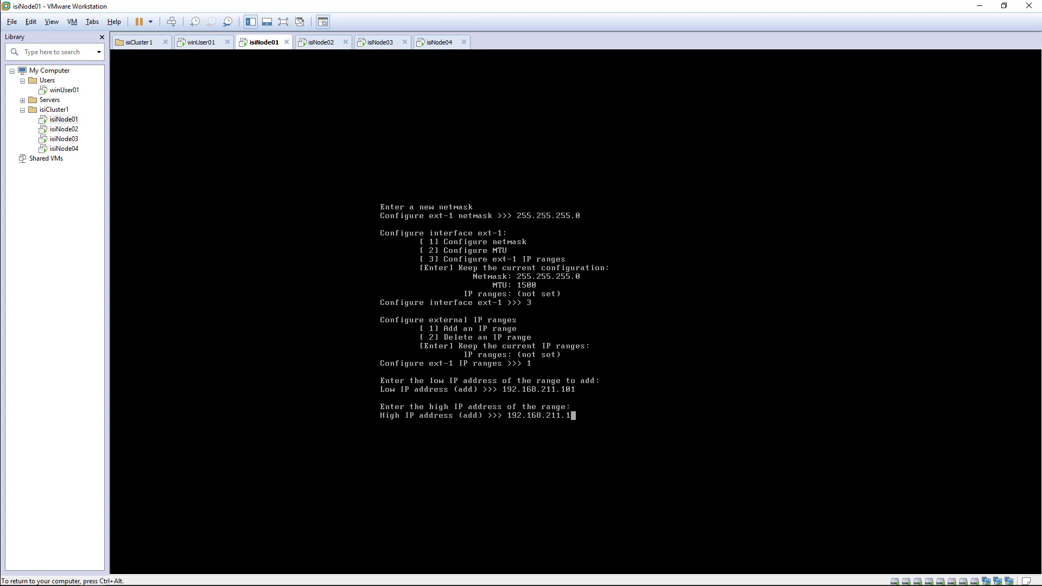
type("10")
Release the VM console and browse the VMware menus for the virtual network settings.
key("ctrl+alt")
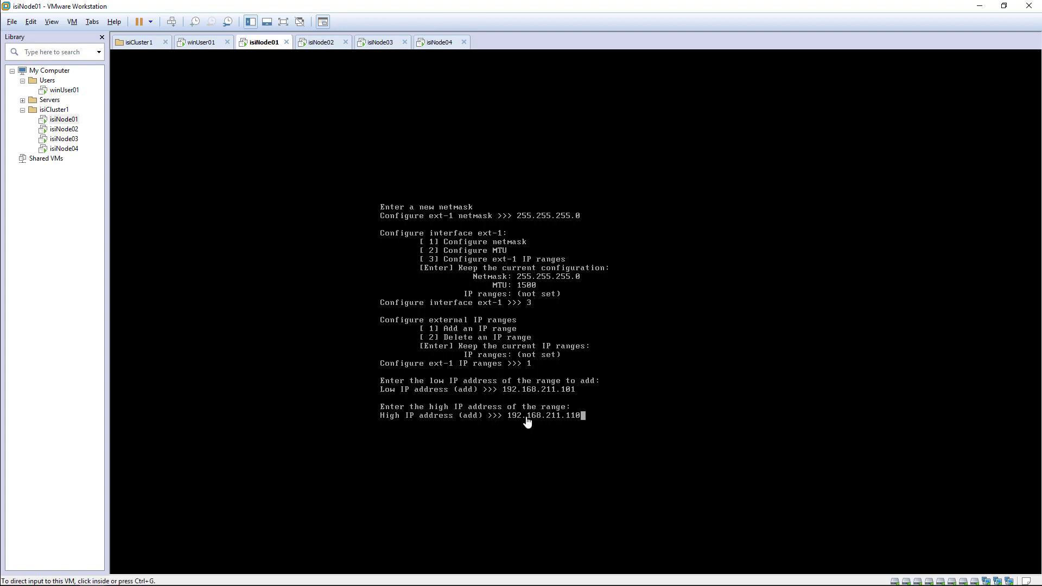
left_click(579, 421)
key("ctrl+alt")
left_click(31, 23)
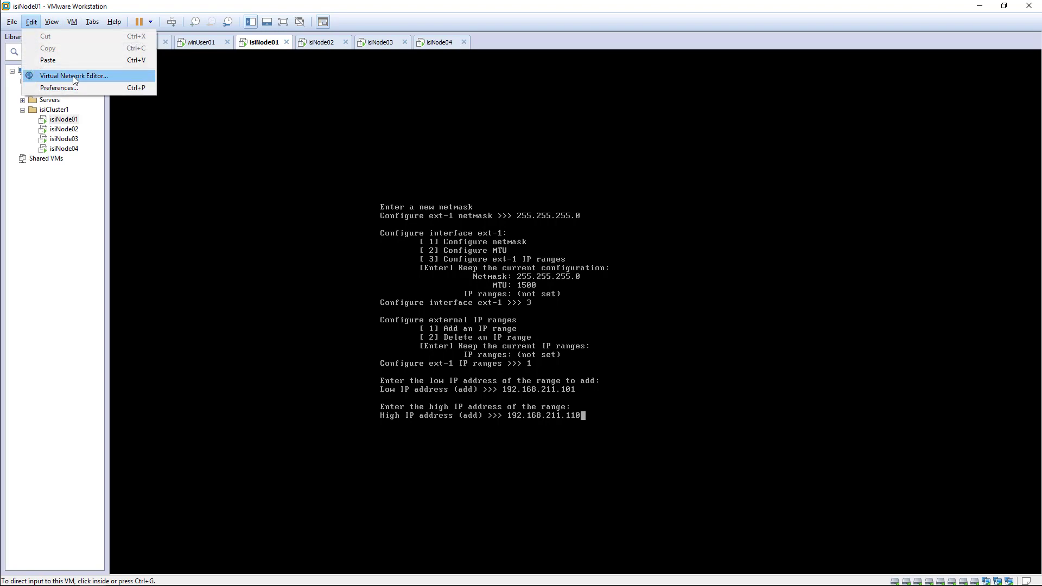
Run ipconfig in a host Command Prompt, find VMnet8 at 192.168.211.1, then close it.
left_click(271, 8)
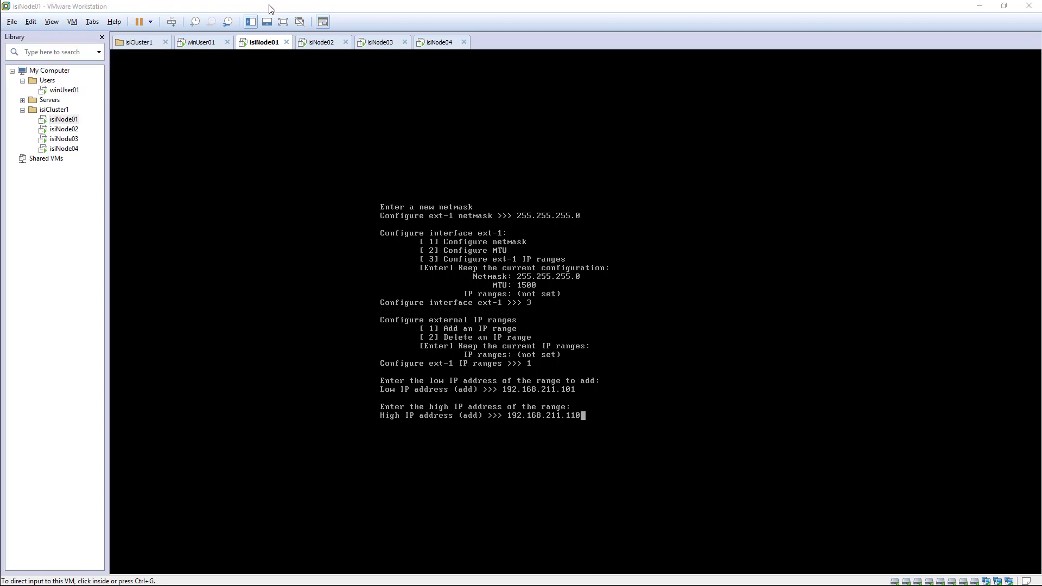
key("super+Right")
key("super+Right")
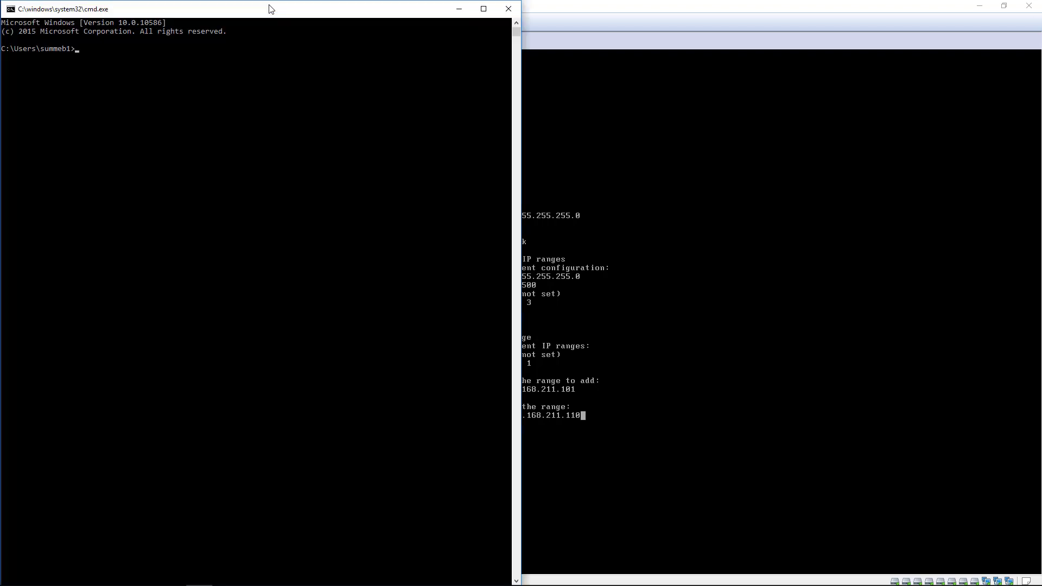
left_click(167, 83)
type("ipconfig")
key("Return")
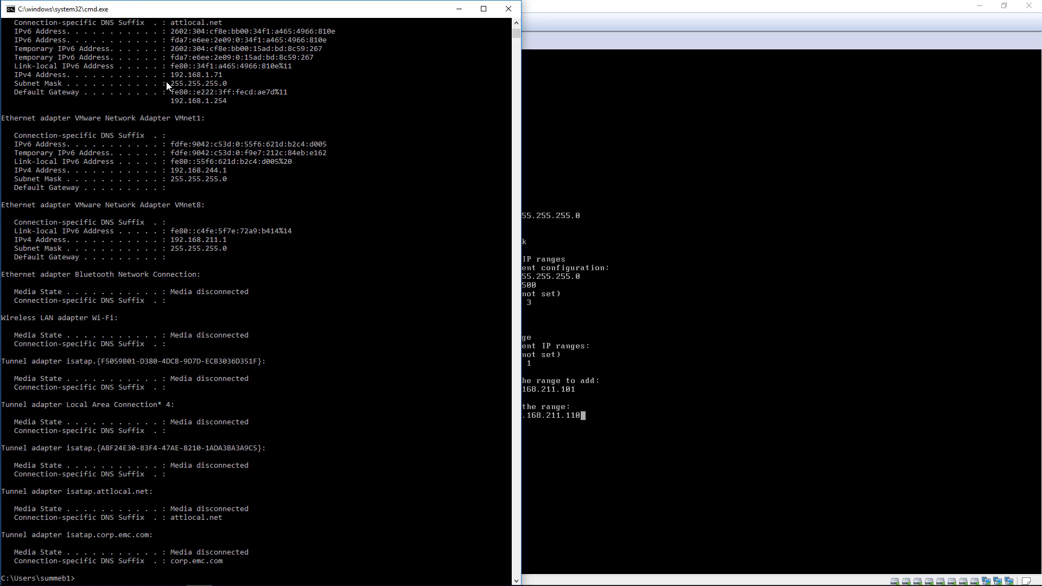
scroll(171, 90, "down", 5)
scroll(175, 98, "up", 2)
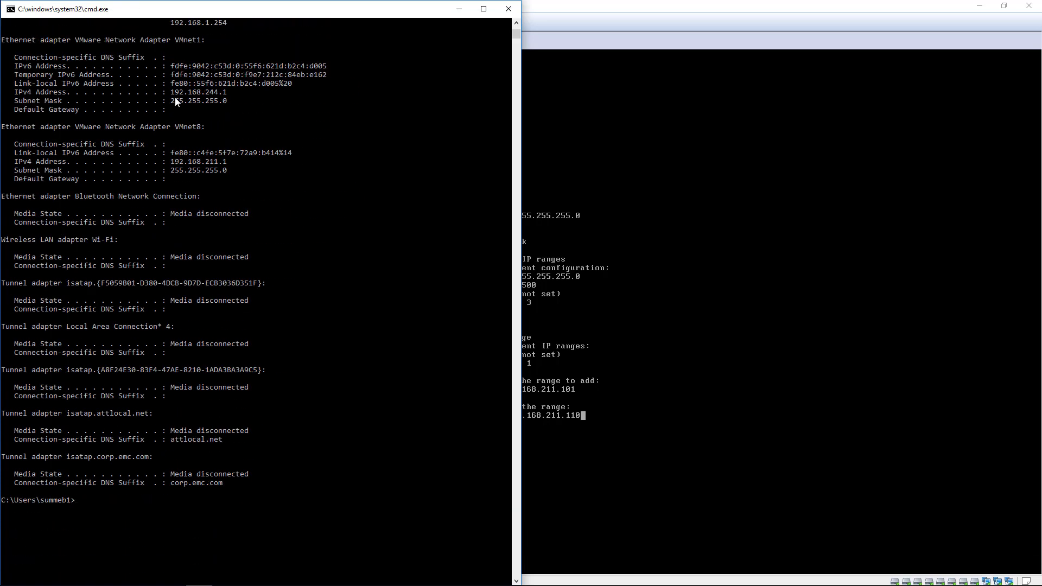
left_click_drag(175, 40, 197, 41)
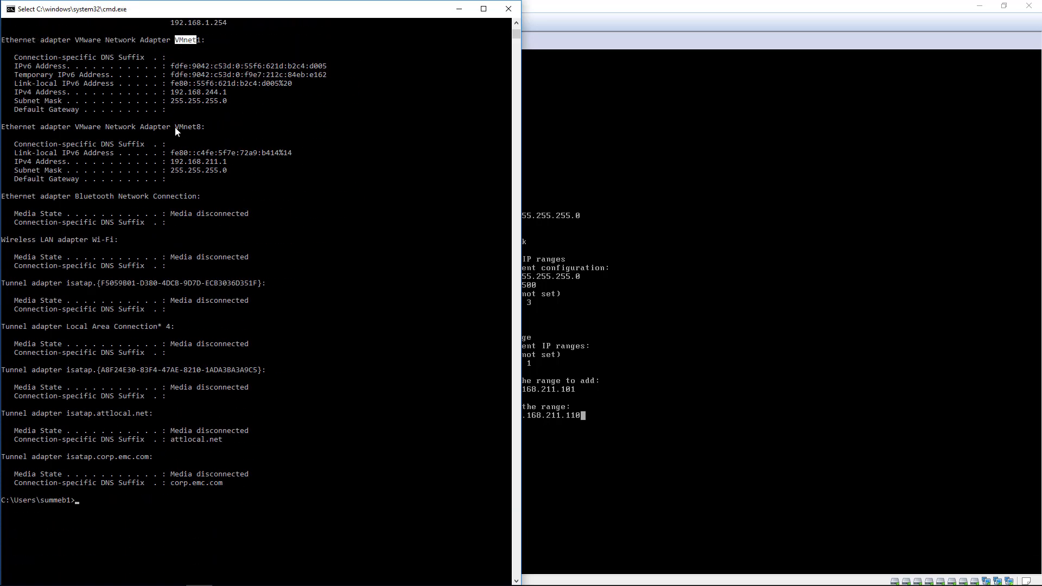
left_click_drag(176, 127, 202, 128)
left_click_drag(172, 93, 227, 97)
left_click_drag(175, 162, 230, 165)
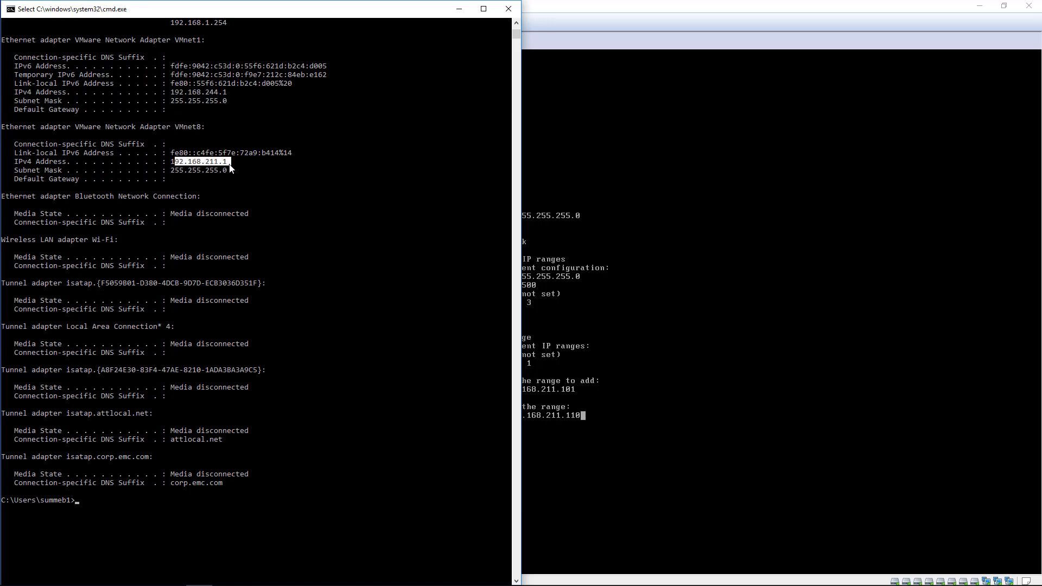
left_click(508, 8)
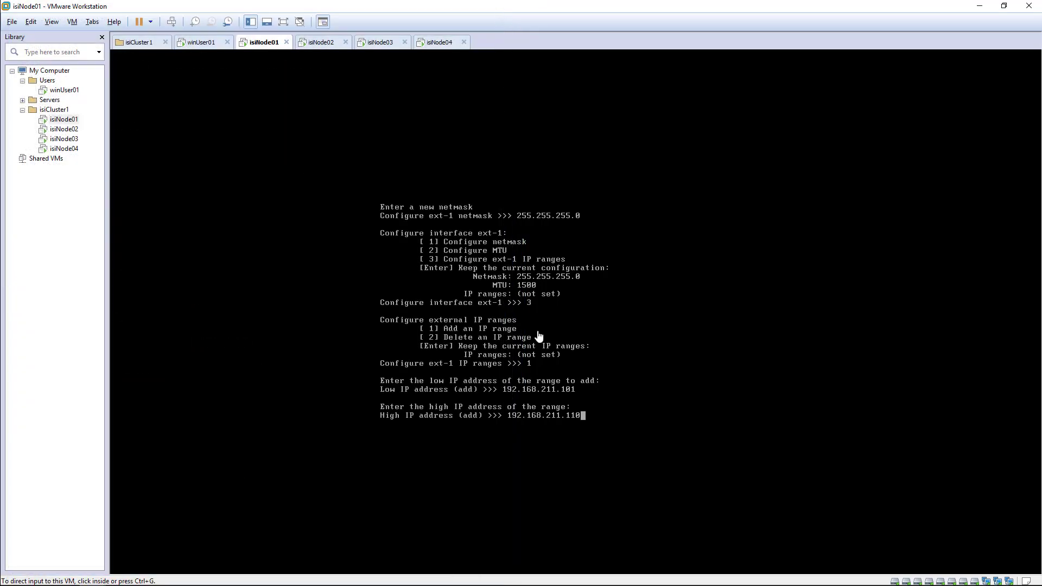
Save the ext-1 range 192.168.211.101–192.168.211.110 and keep the current ext-1 interface settings.
left_click(591, 423)
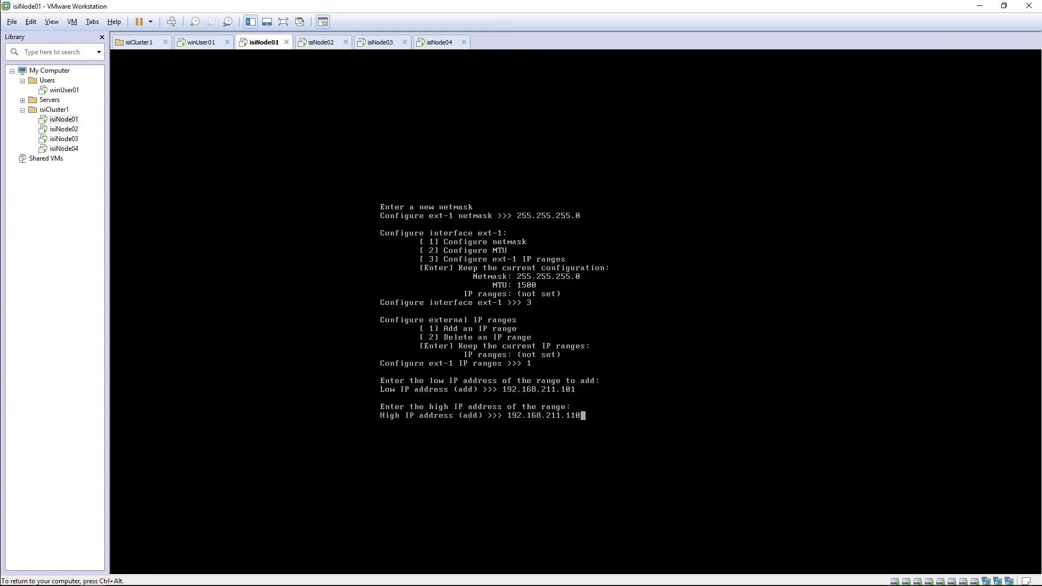
key("Return")
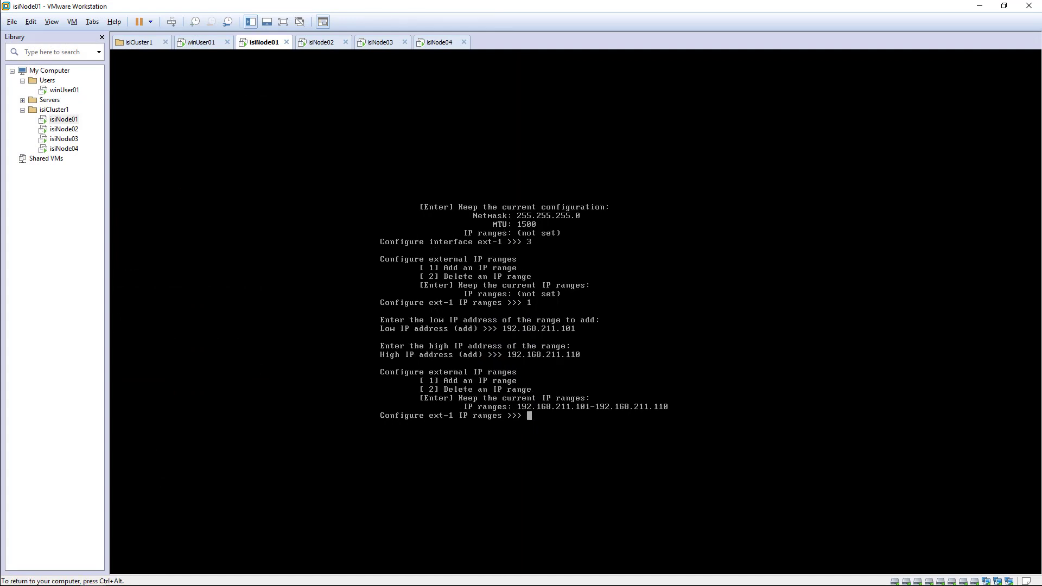
key("Return")
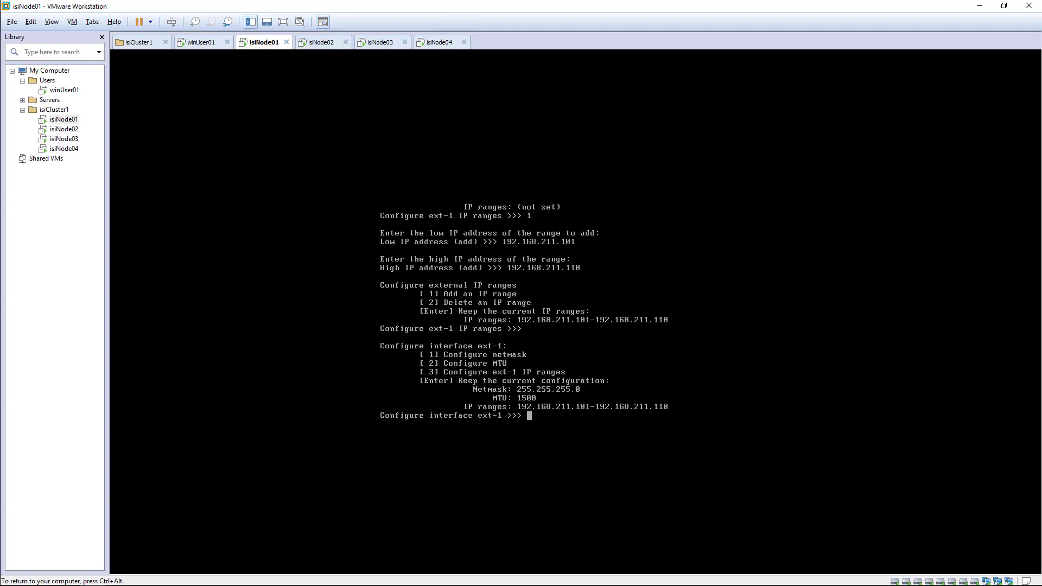
key("ctrl+alt")
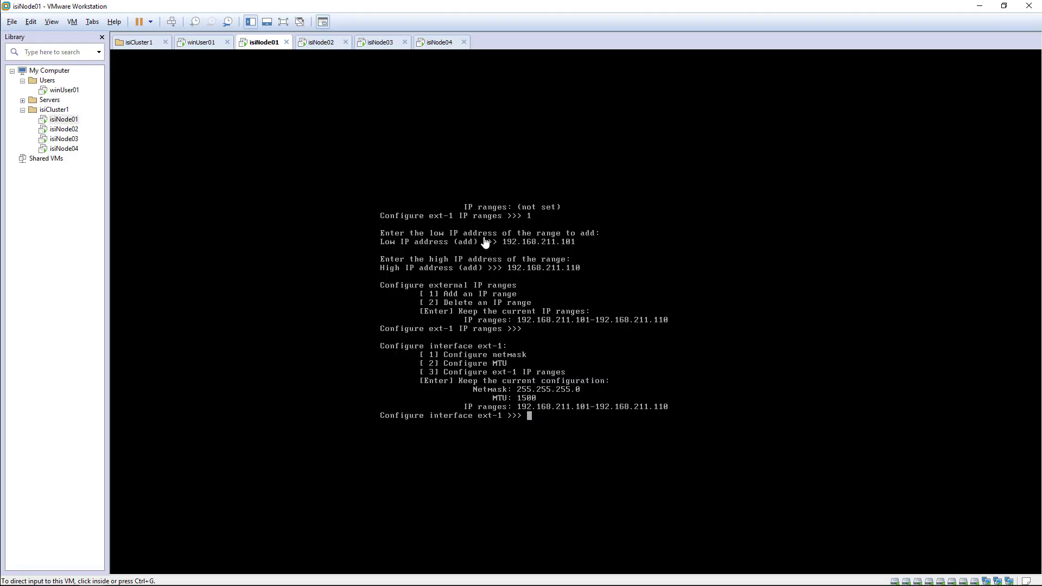
left_click(530, 419)
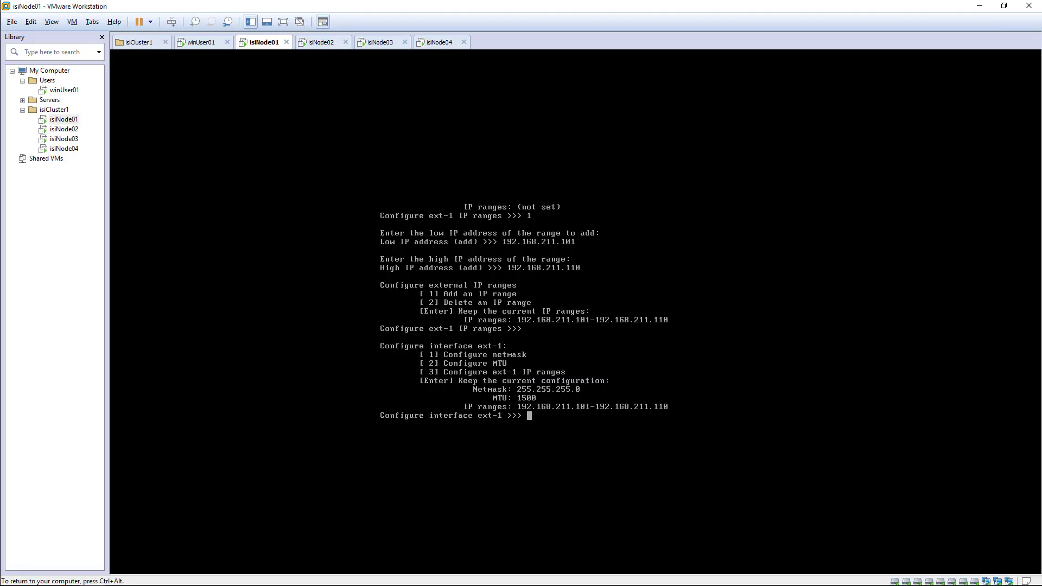
key("Return")
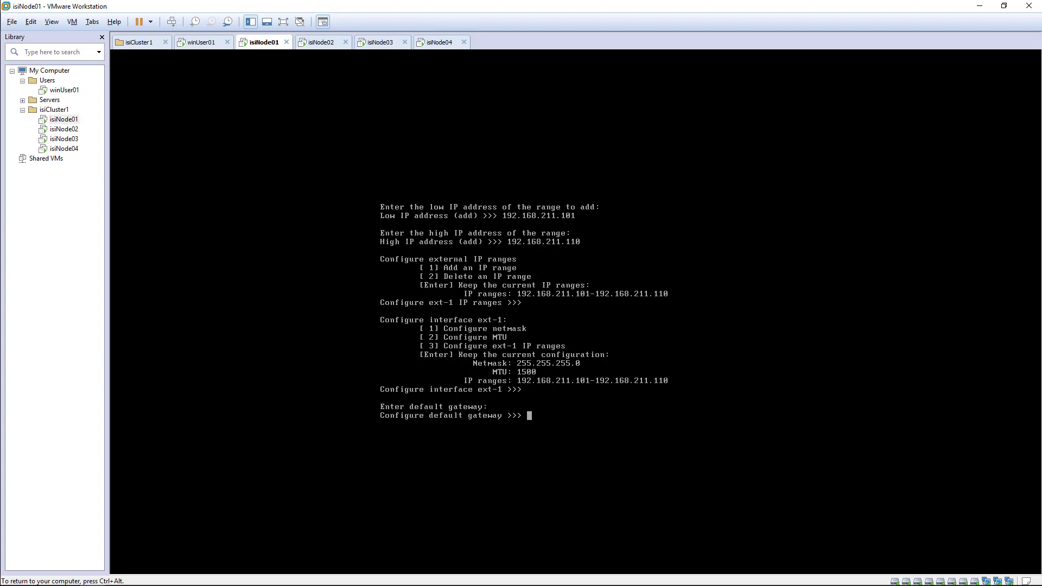
Set the default gateway to 192.168.211.1, leaving SmartConnect and DNS unset.
type("192.168.211.110")
key("BackSpace")
key("BackSpace")
key("Return")
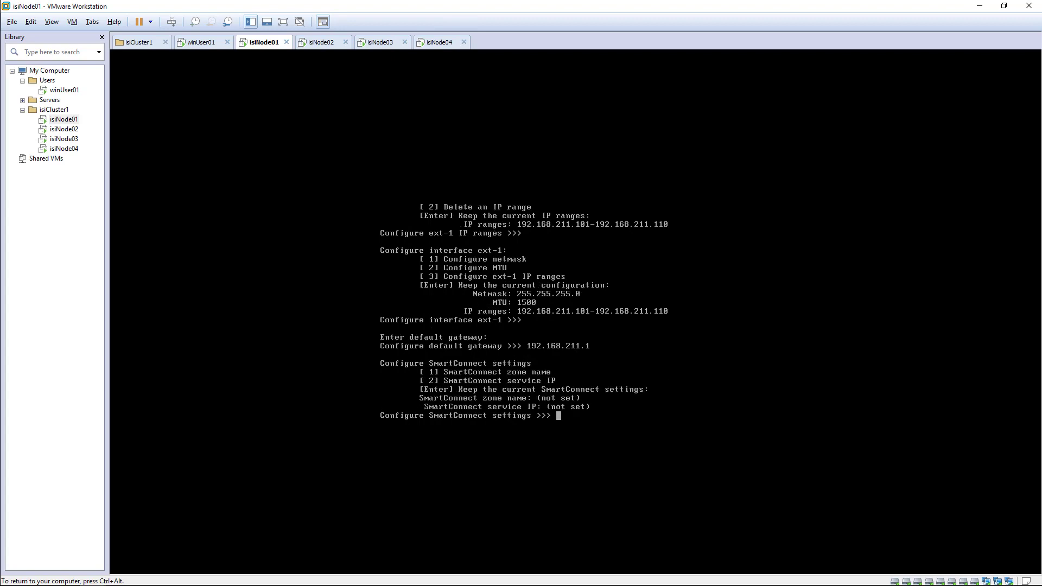
key("Return")
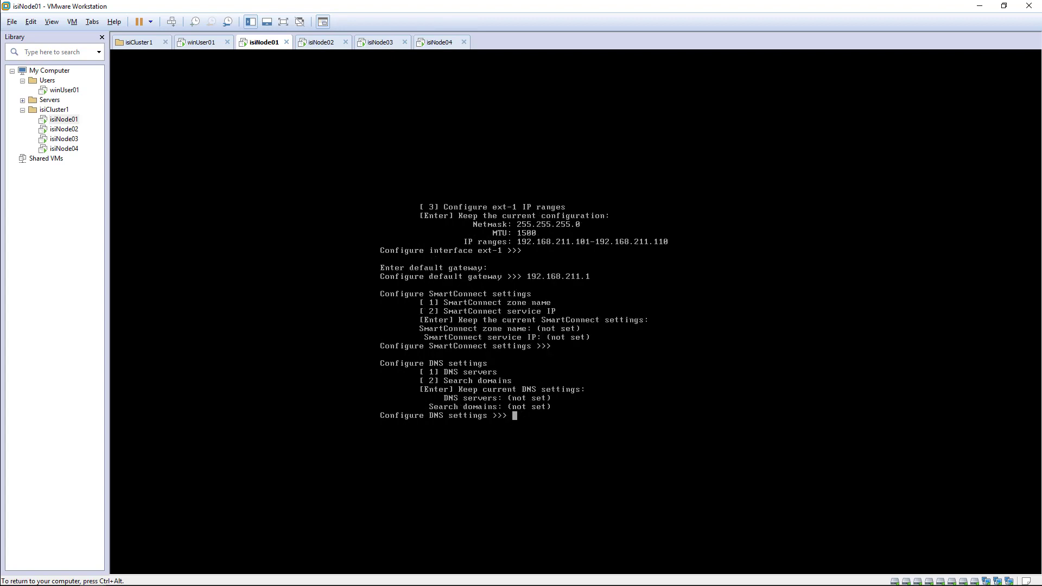
key("Return")
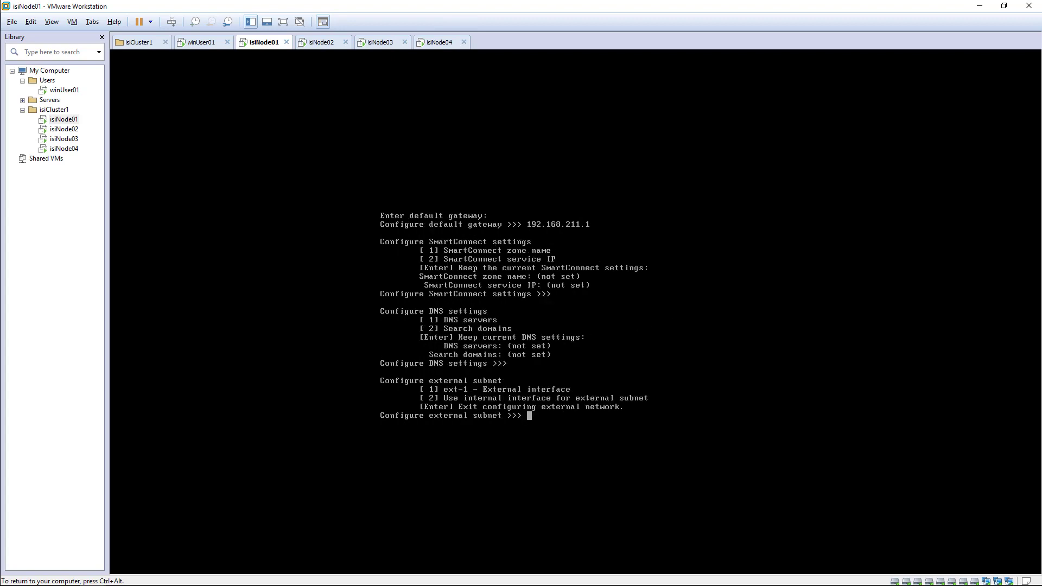
key("Return")
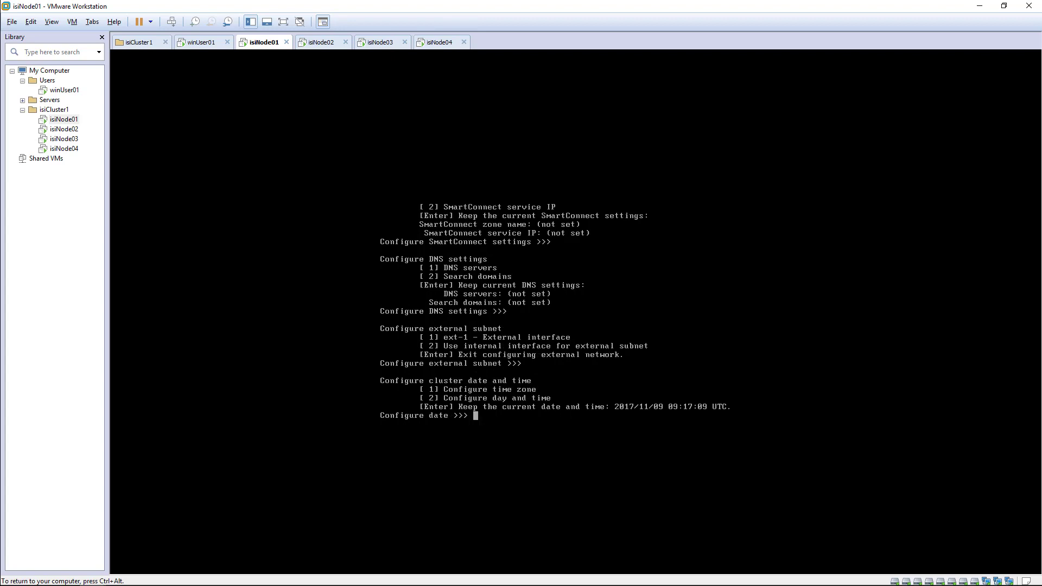
Set the cluster time zone to Central, keeping the current date/time and Manual join mode.
type("1")
key("Return")
type("3")
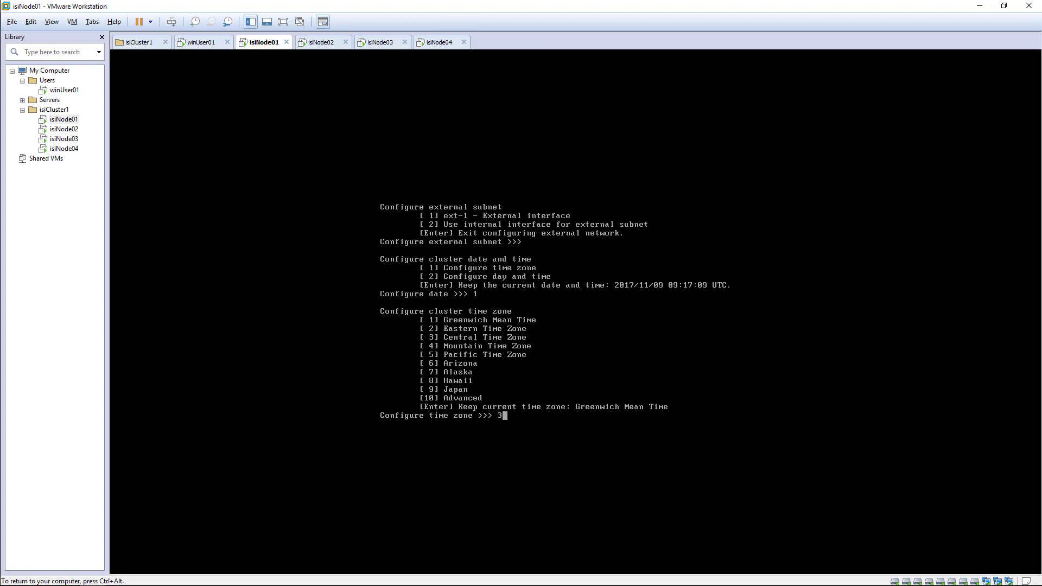
key("Return")
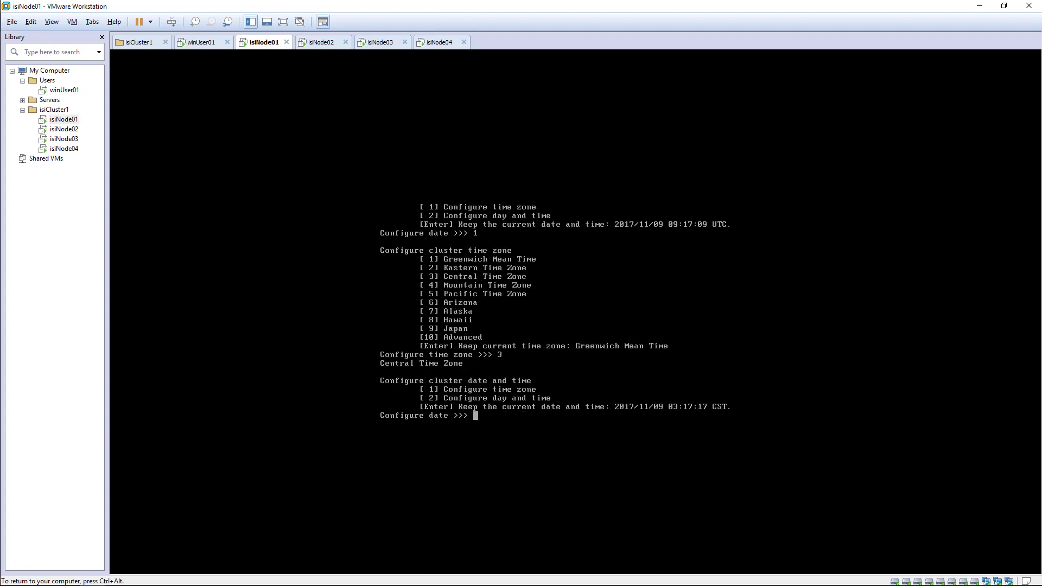
key("Return")
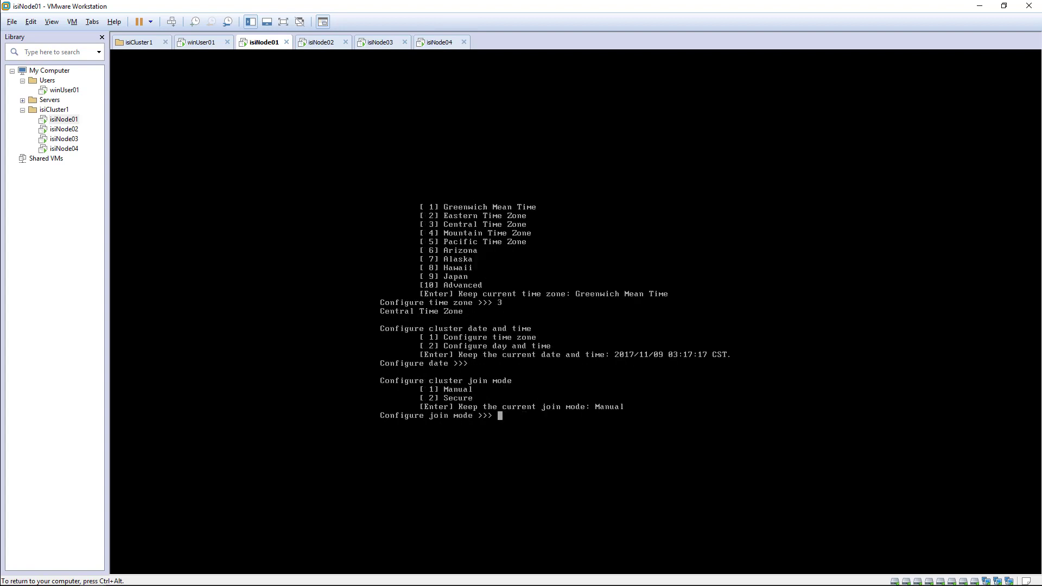
key("Return")
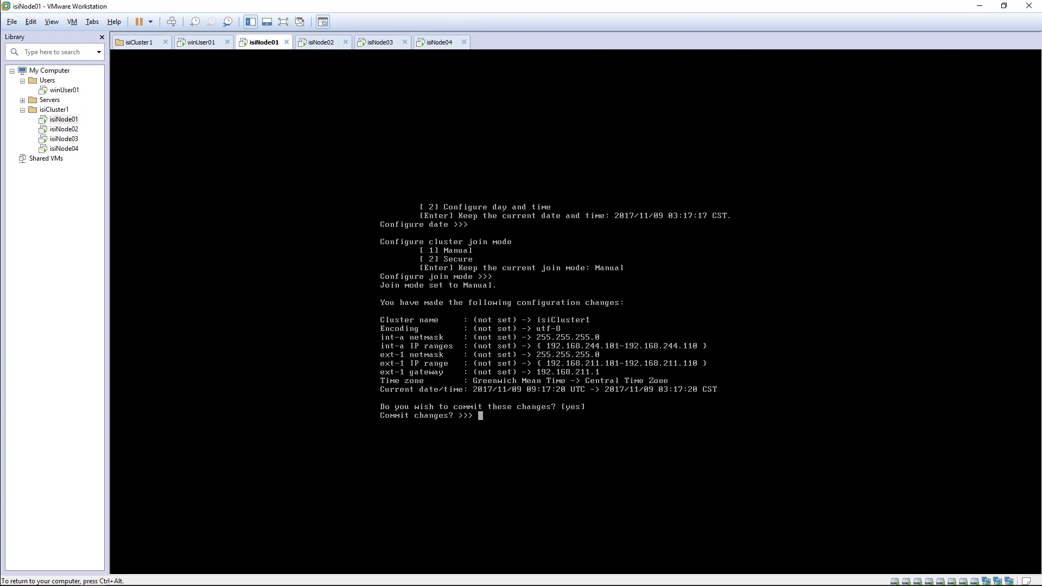
Type yes to commit isiNode01's configuration changes and let it format its drives.
key("ctrl+alt")
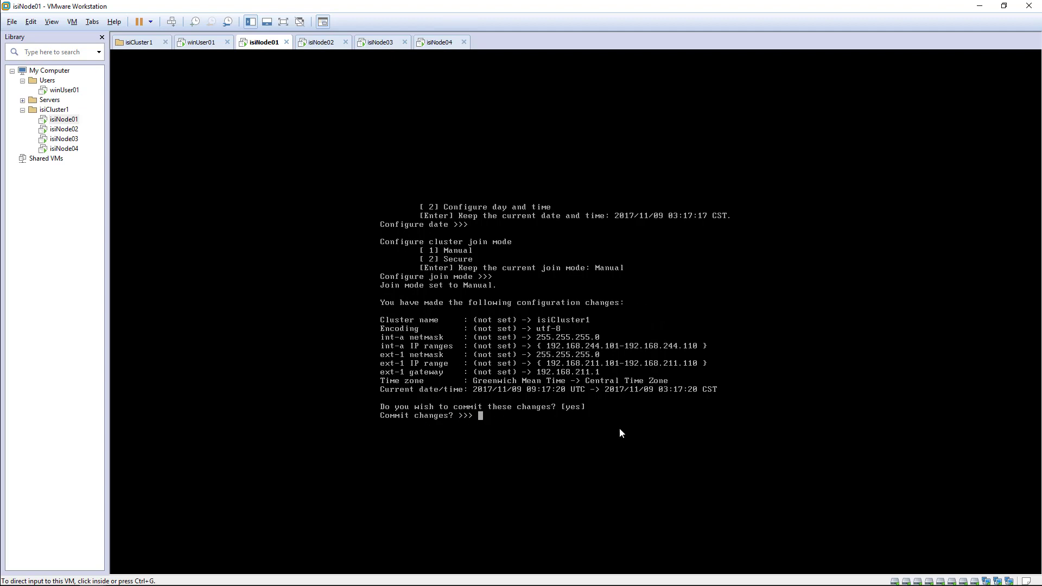
left_click(490, 421)
type("yes")
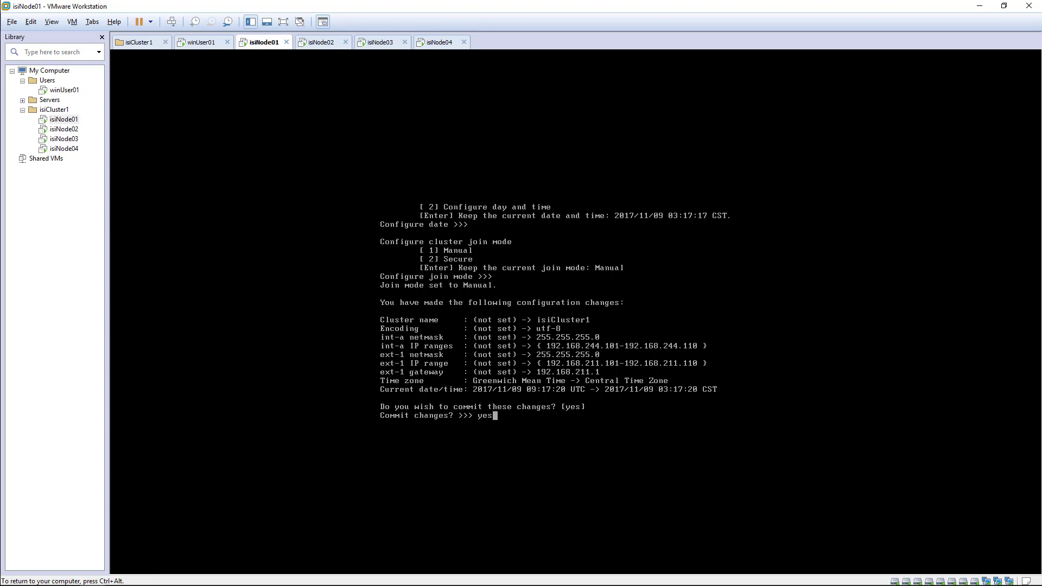
key("Return")
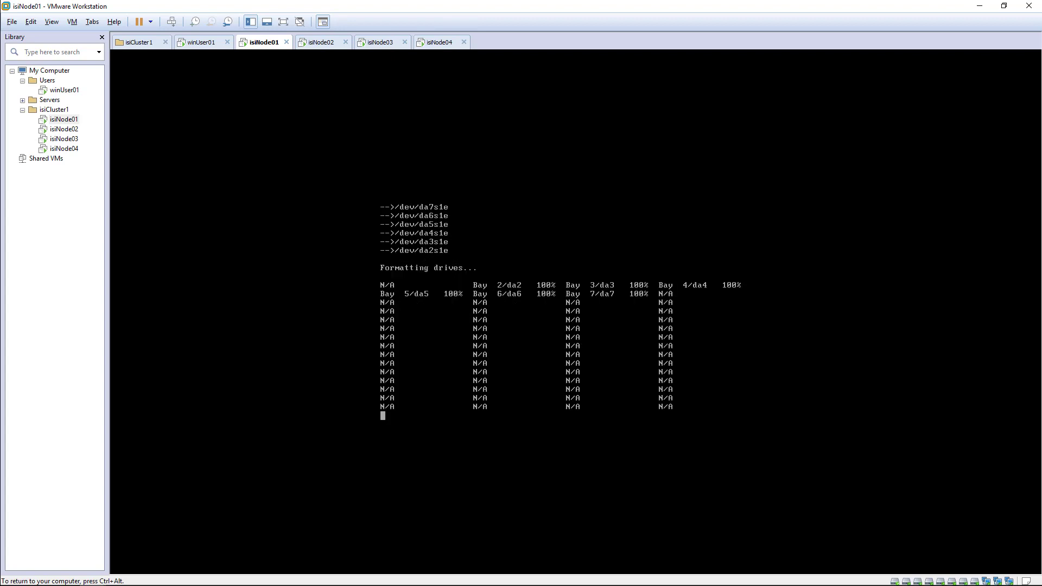
key("ctrl+alt")
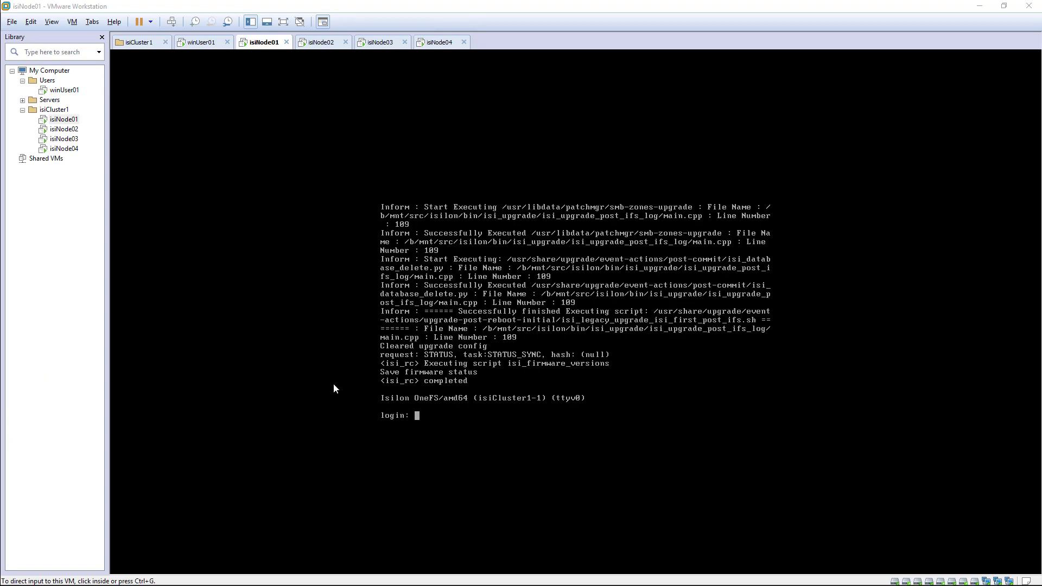
Log in to isiNode01 as root with its password, then switch to isiNode02's console.
left_click(420, 420)
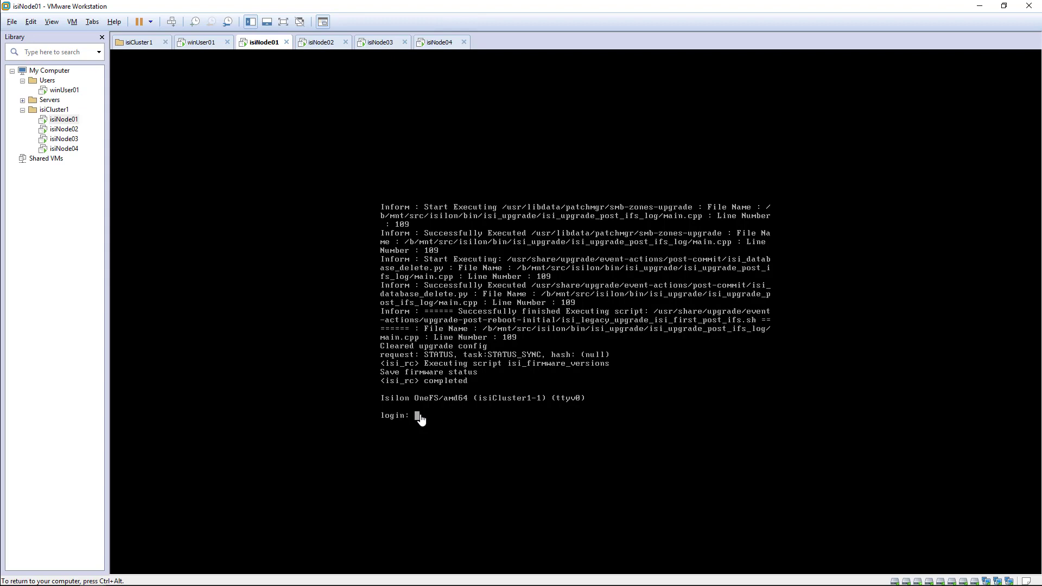
type("root")
key("Return")
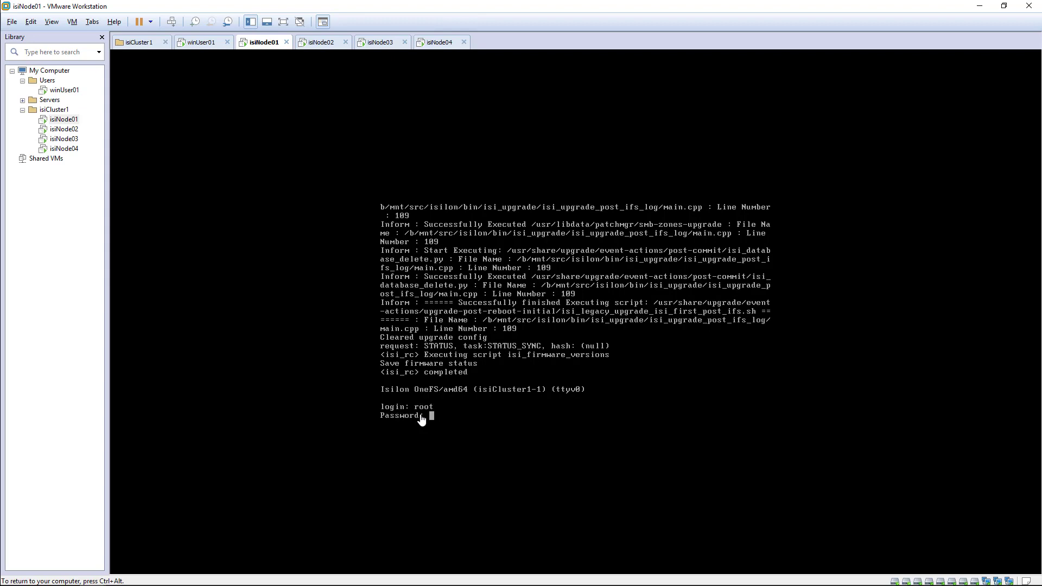
key("Return")
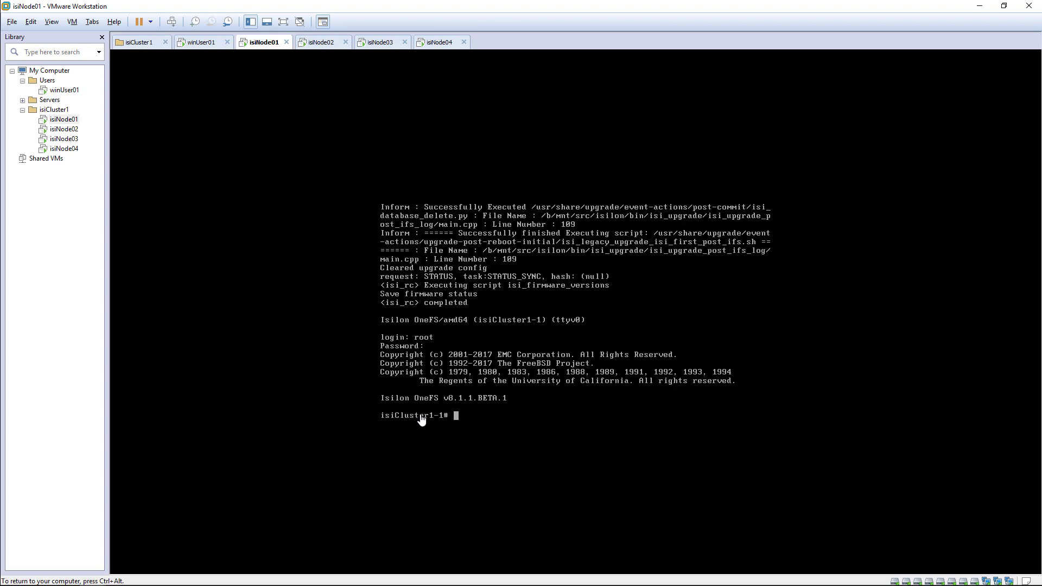
key("ctrl+alt")
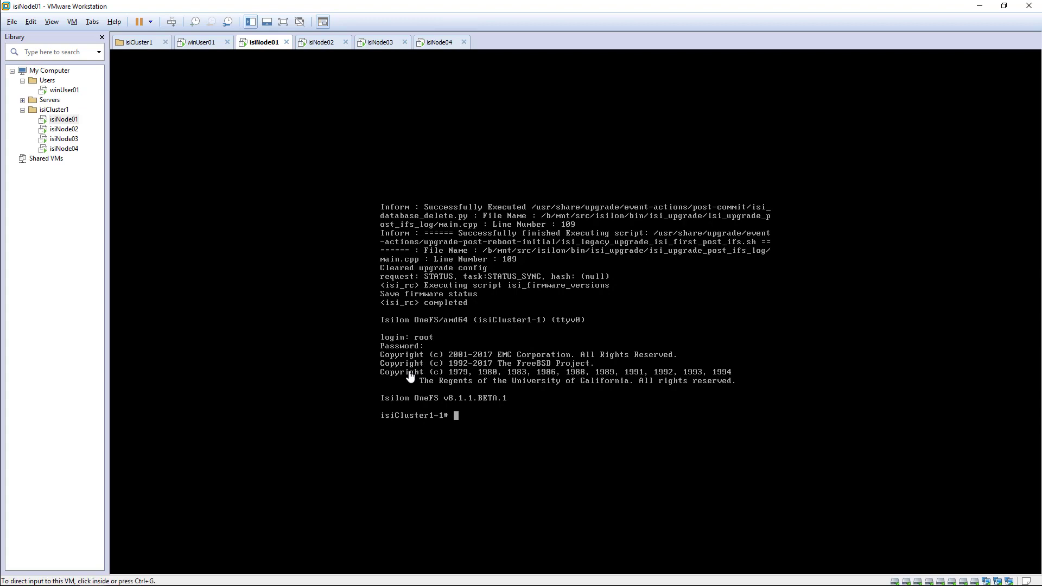
left_click(57, 132)
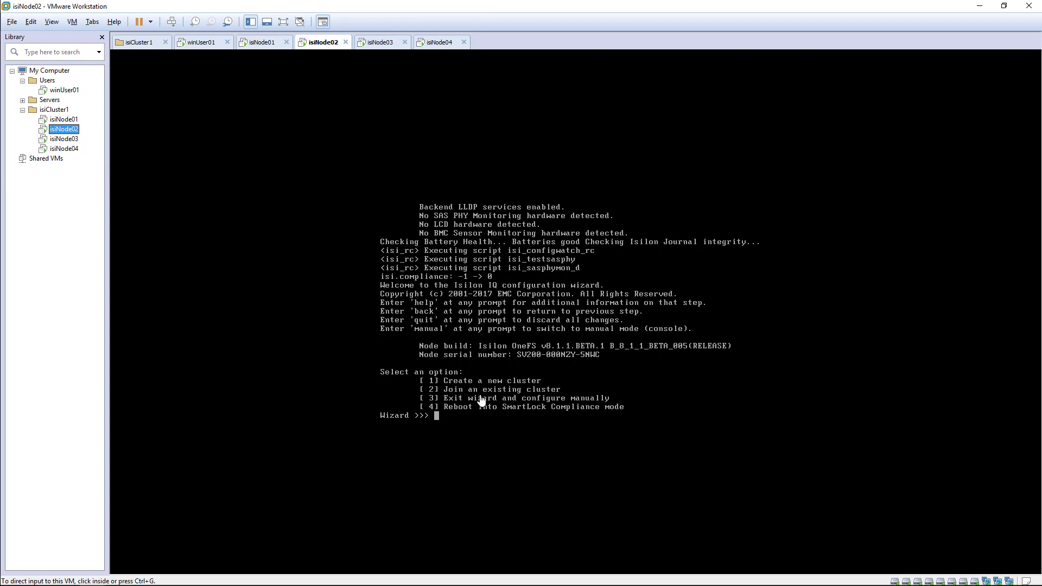
Join isiNode02 to isiCluster1 (options 2, then 1), then switch to isiNode03.
left_click(438, 421)
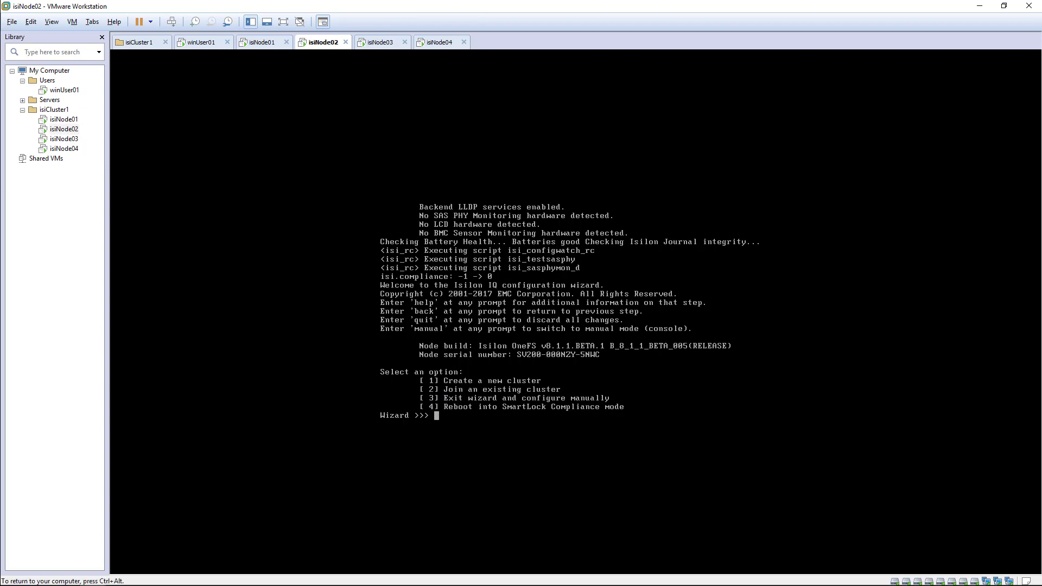
type("2")
key("Return")
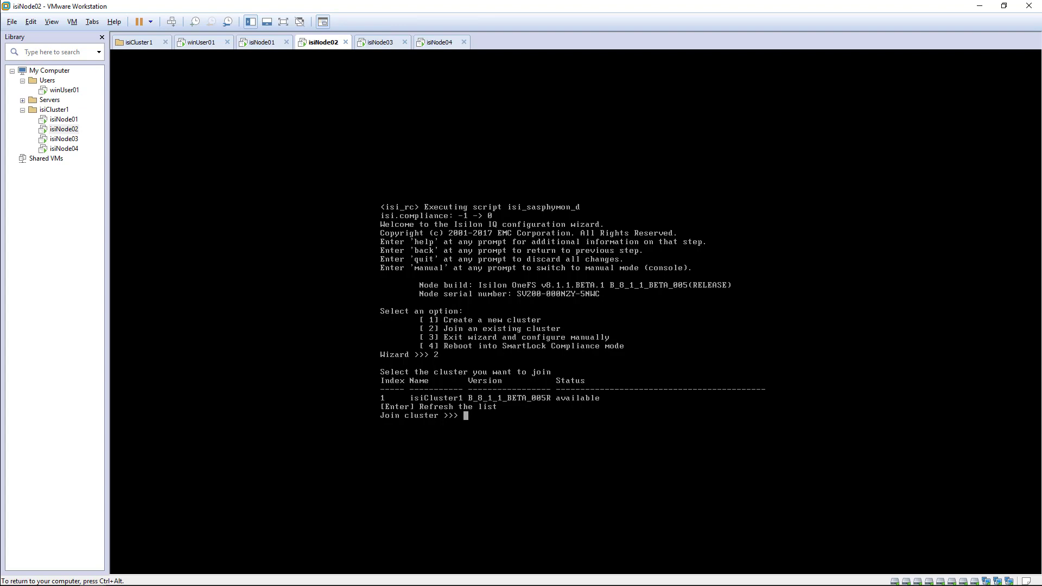
type("1")
key("Return")
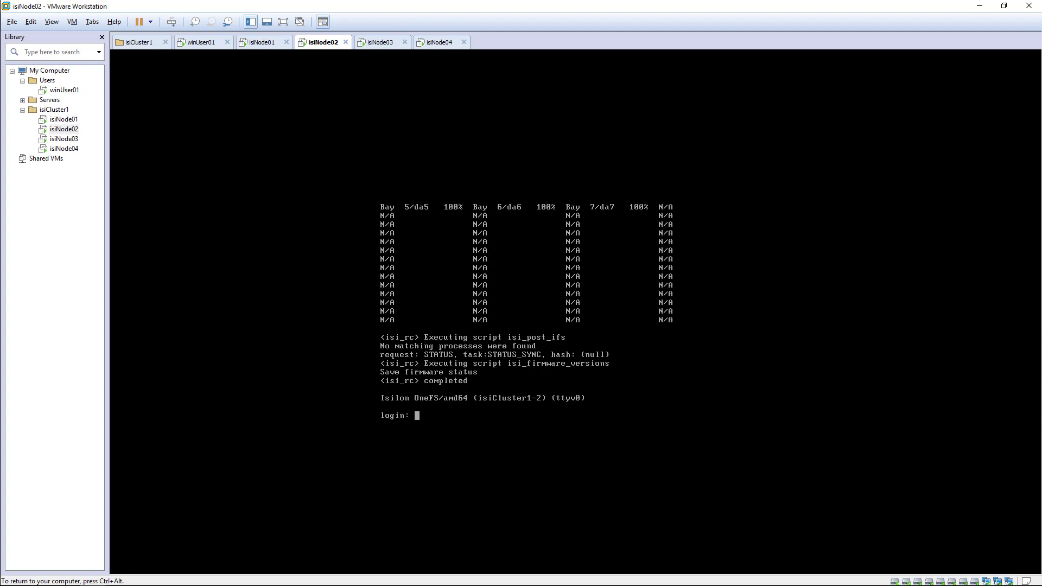
key("ctrl+alt")
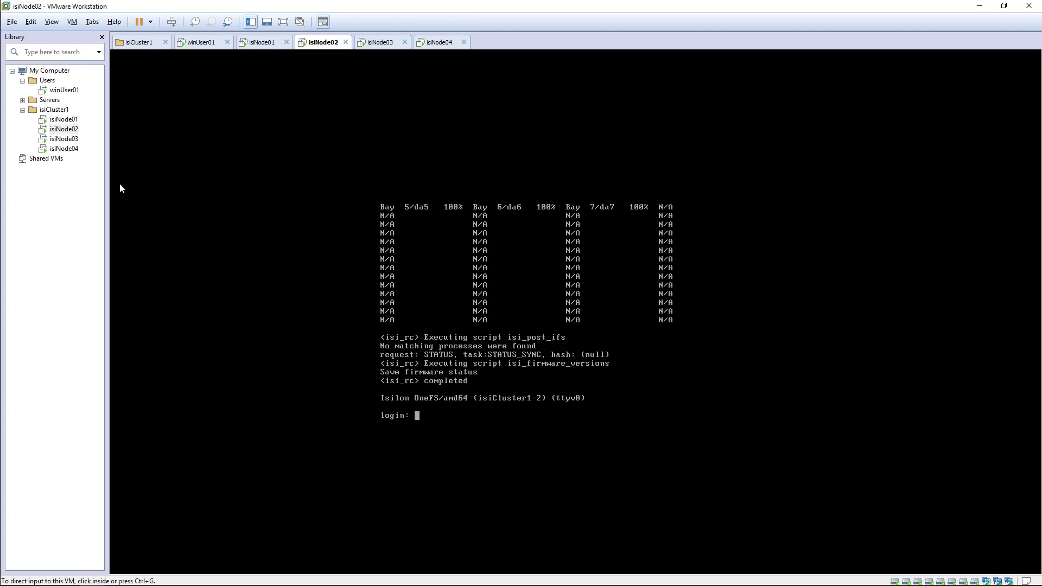
left_click(64, 139)
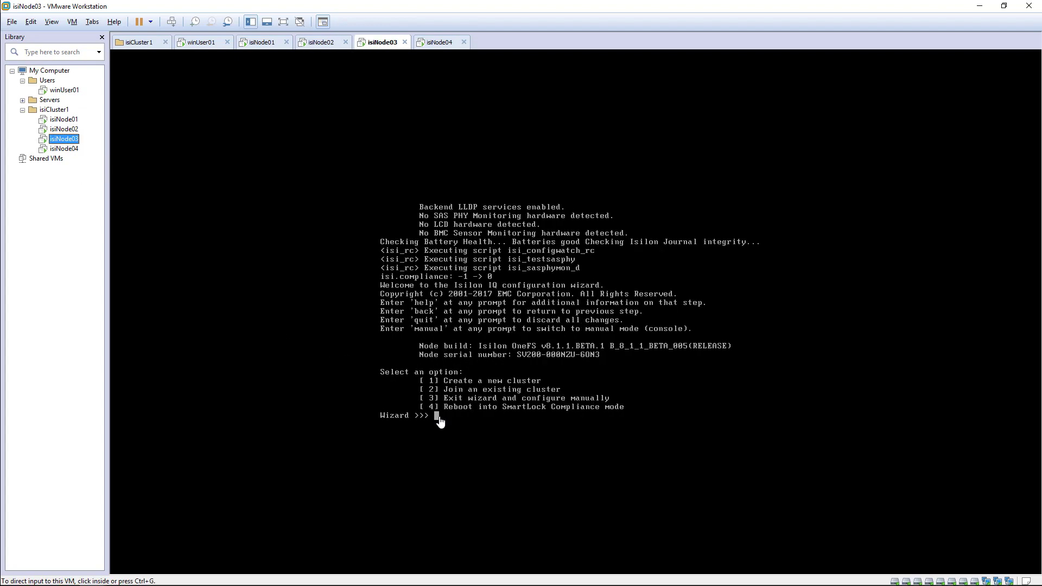
Join isiNode03 to isiCluster1 (options 2, then 1), then open the winUser01 desktop.
left_click(437, 419)
type("2")
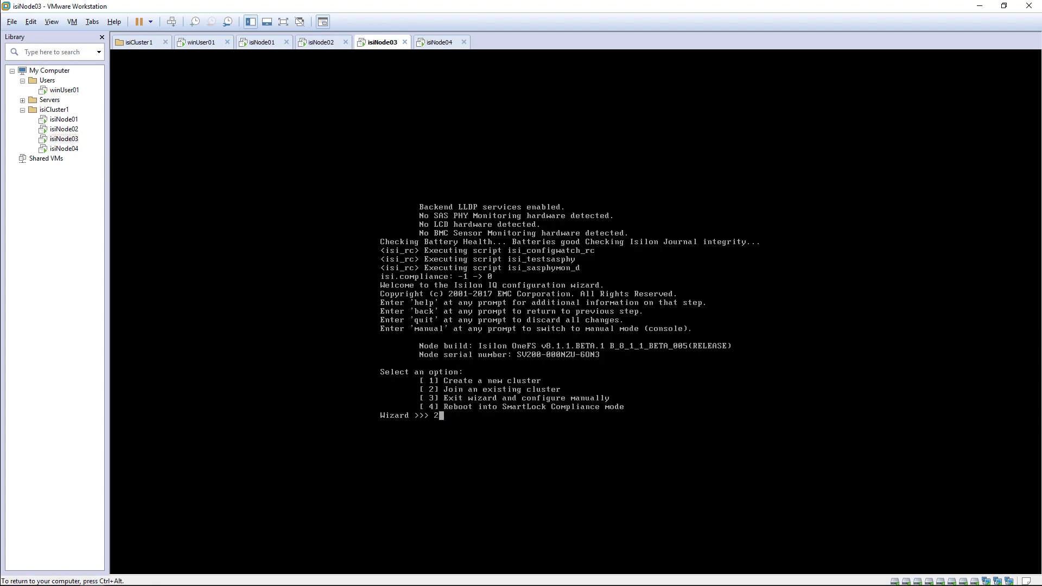
key("Return")
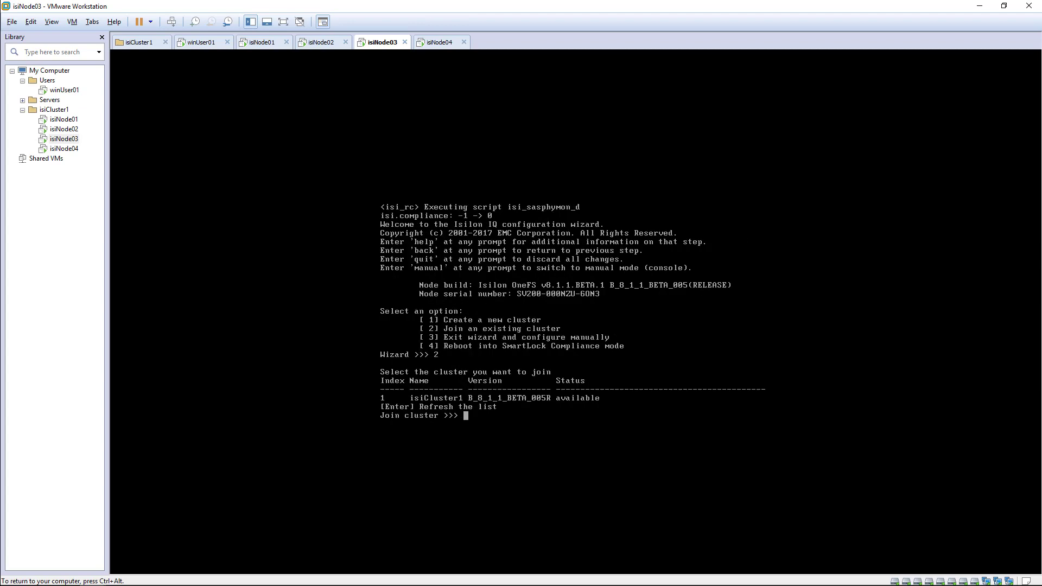
type("1")
key("Return")
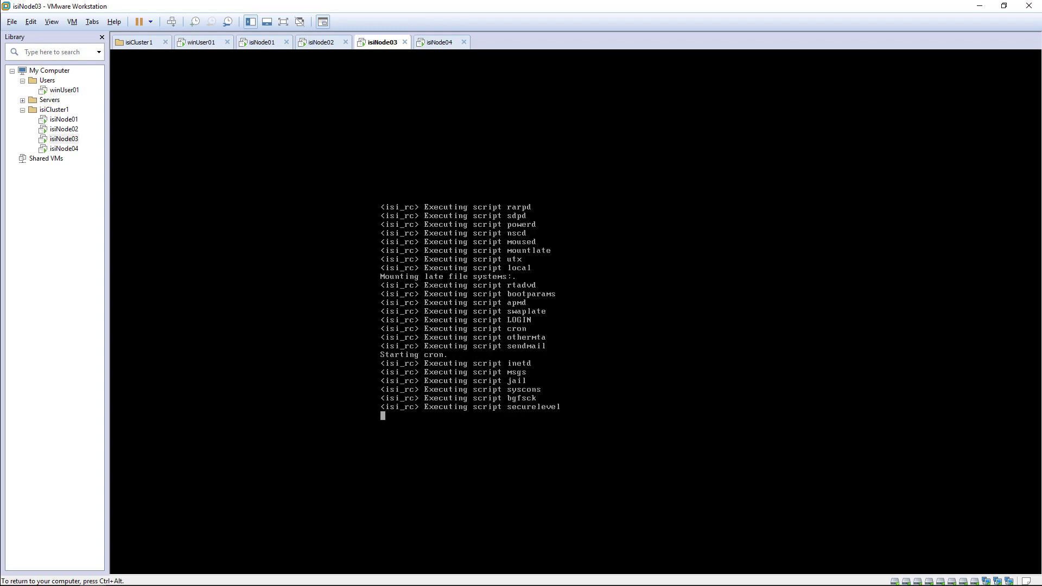
key("ctrl+alt")
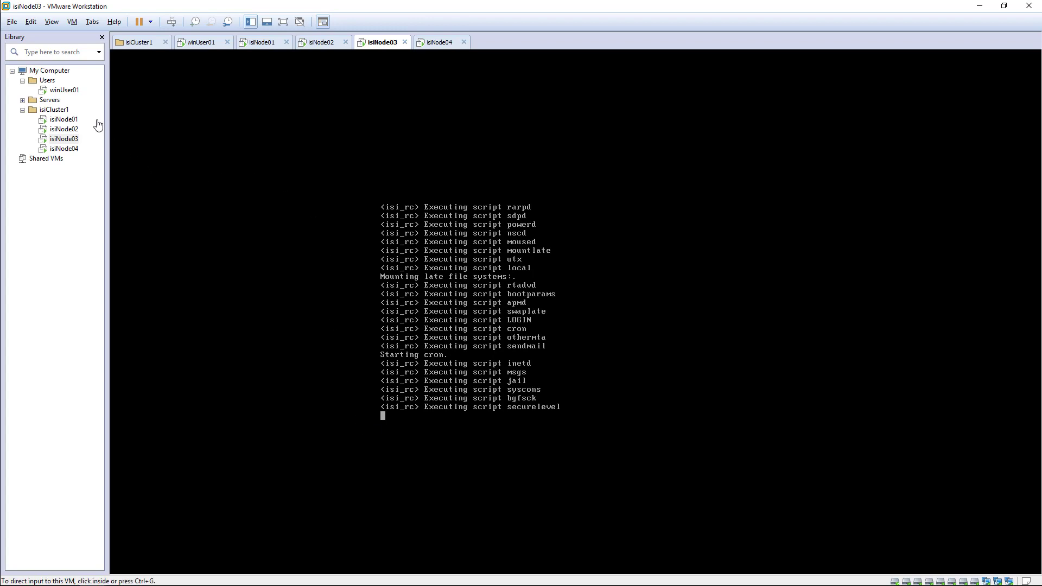
left_click(66, 91)
double_click(66, 95)
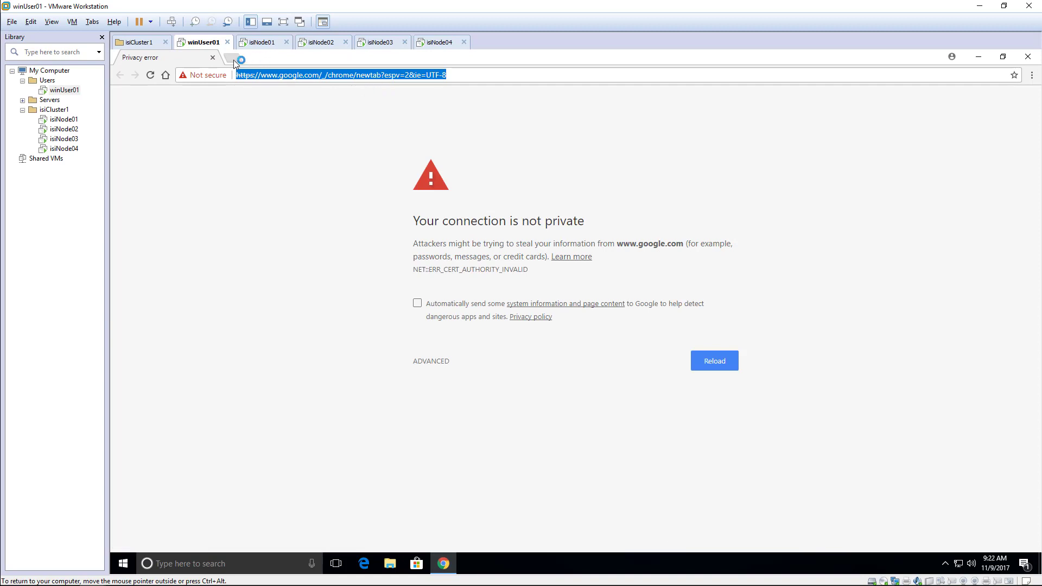
Go to 192.168.211.101 in Chrome and proceed past the certificate warning to the OneFS login page.
type("19")
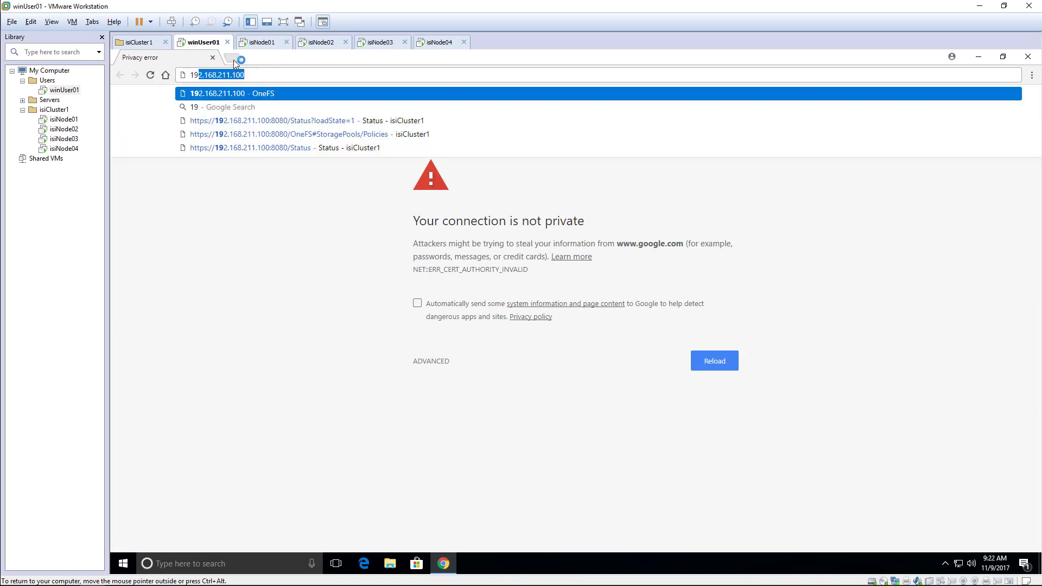
type("2.168.211.101")
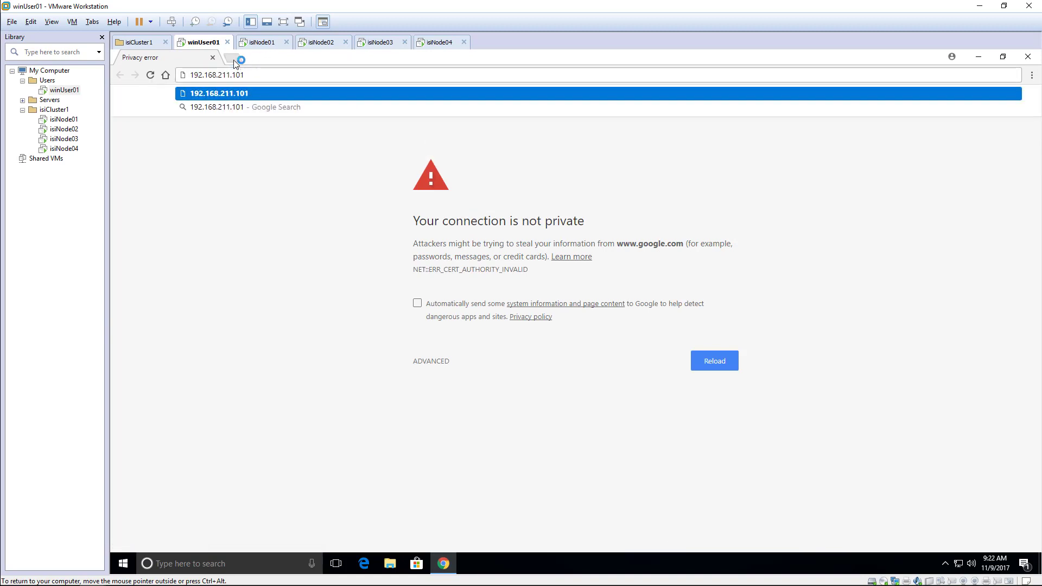
key("Return")
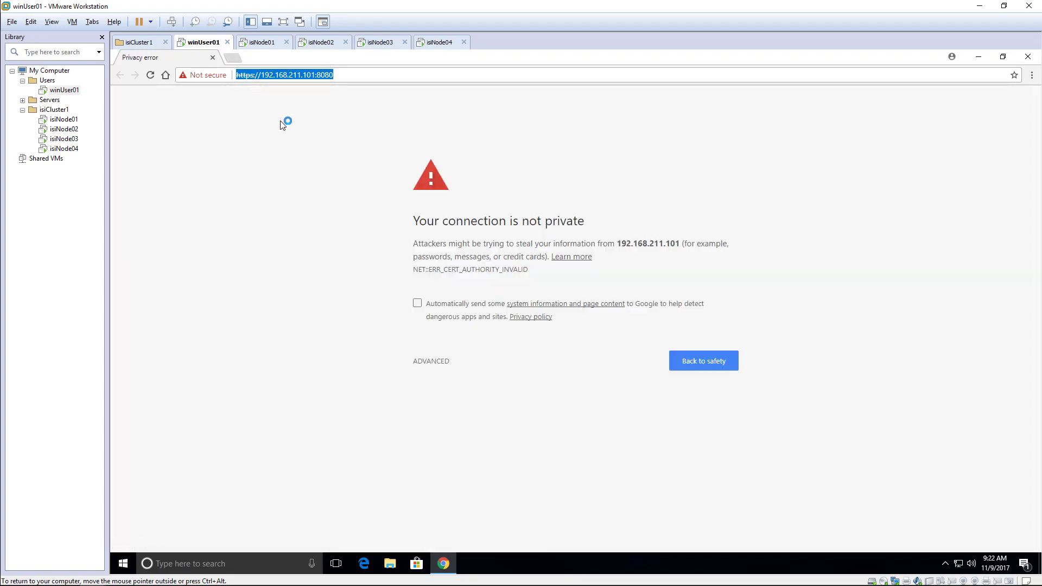
left_click(437, 363)
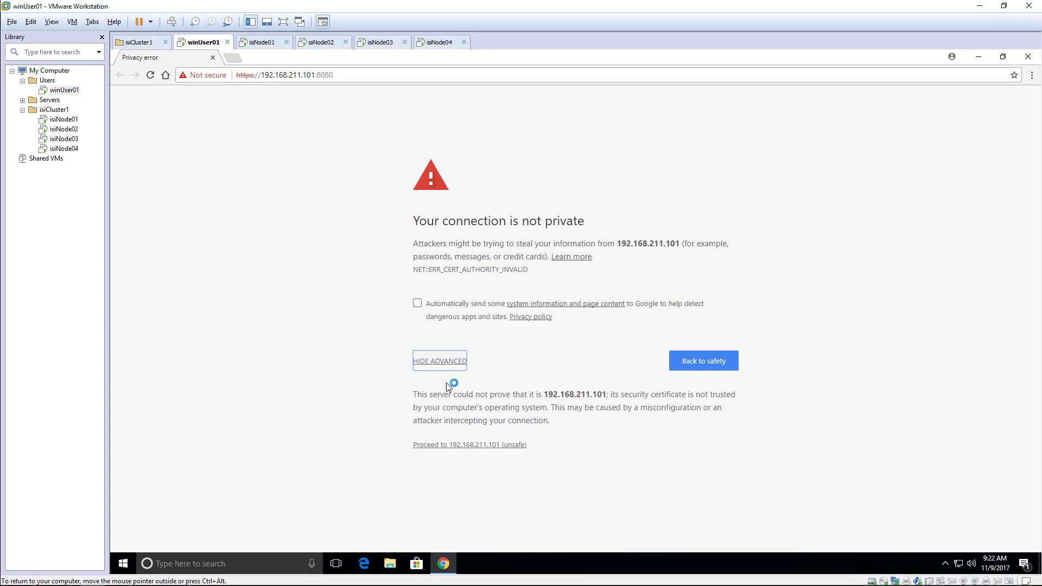
left_click(453, 445)
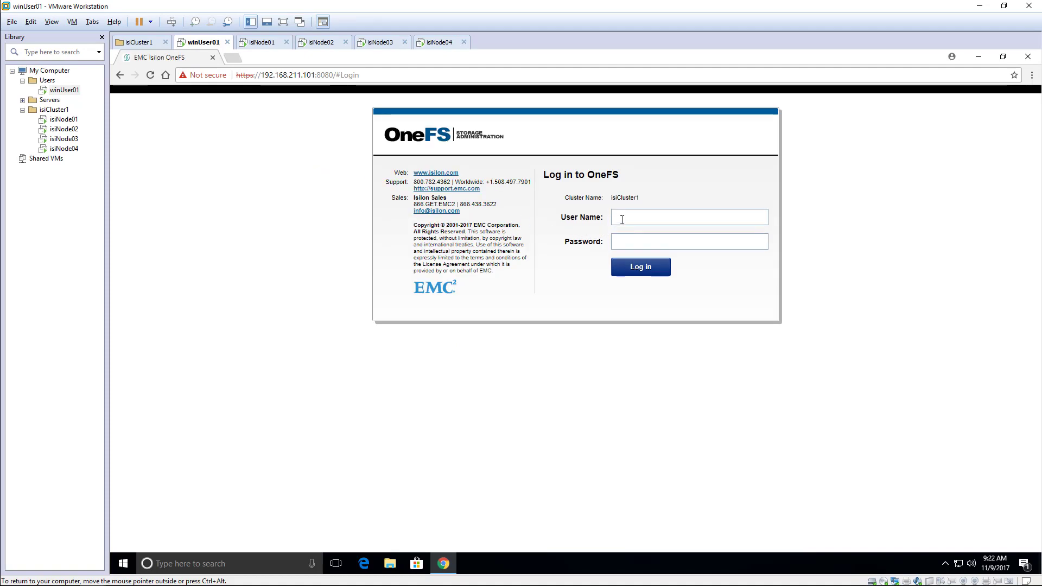
Log in to OneFS as root with the account password to reach the three-node Cluster Overview.
type("root")
type("•")
key("Return")
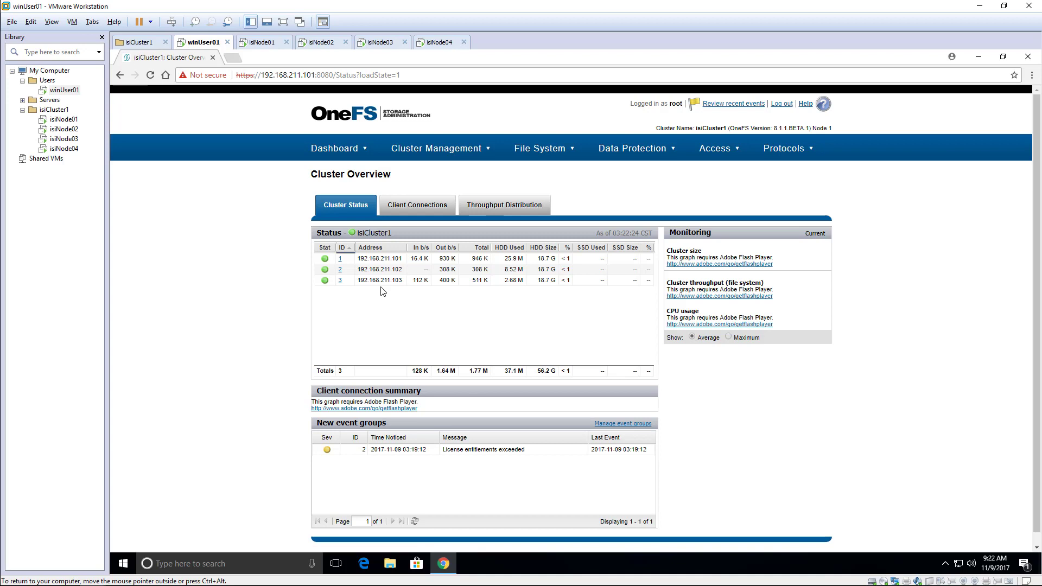
mouse_move(427, 156)
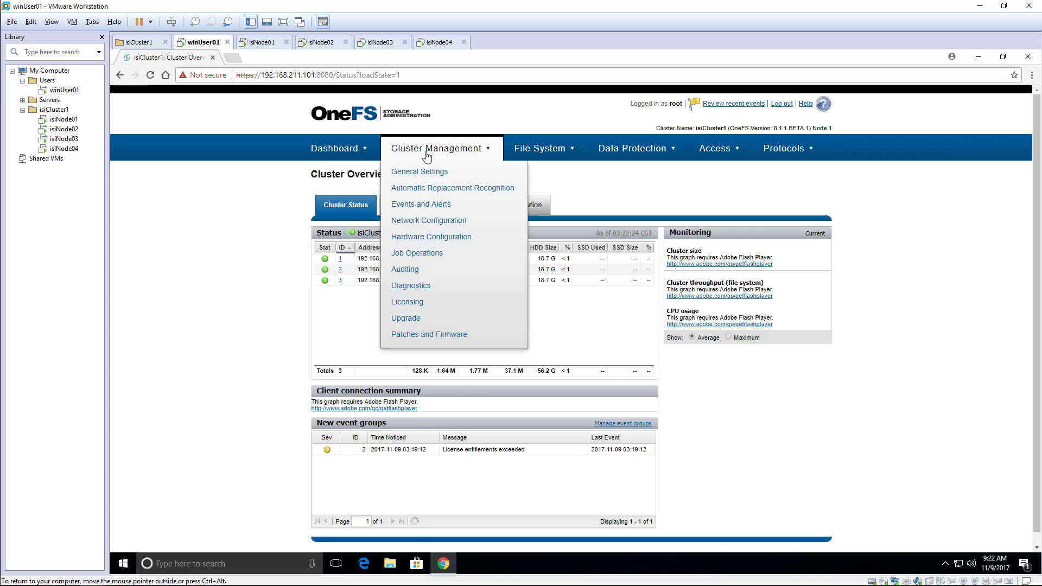
Add the available V200 node to isiCluster1 from Hardware Configuration.
left_click(424, 242)
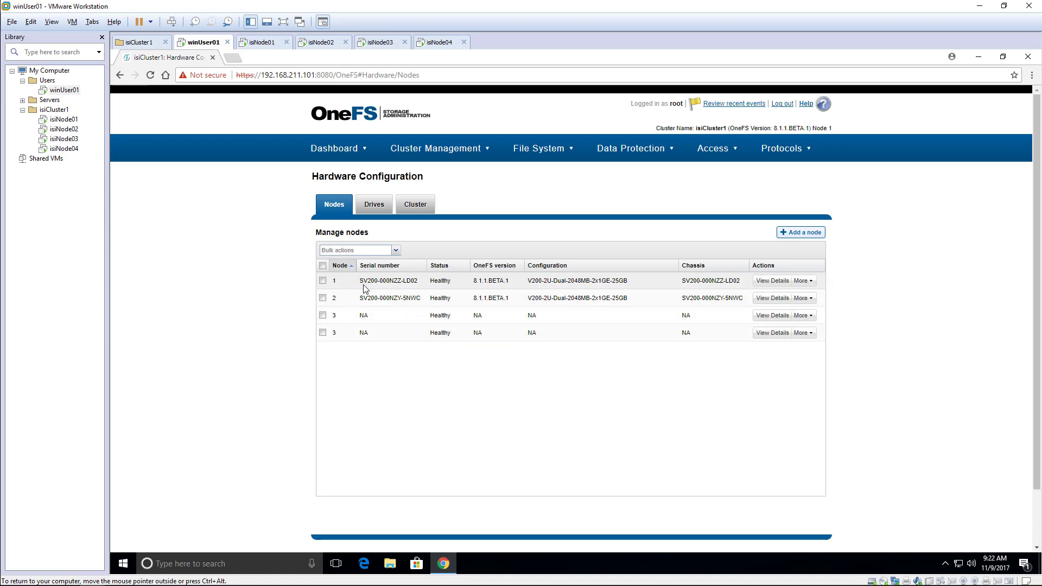
left_click(796, 238)
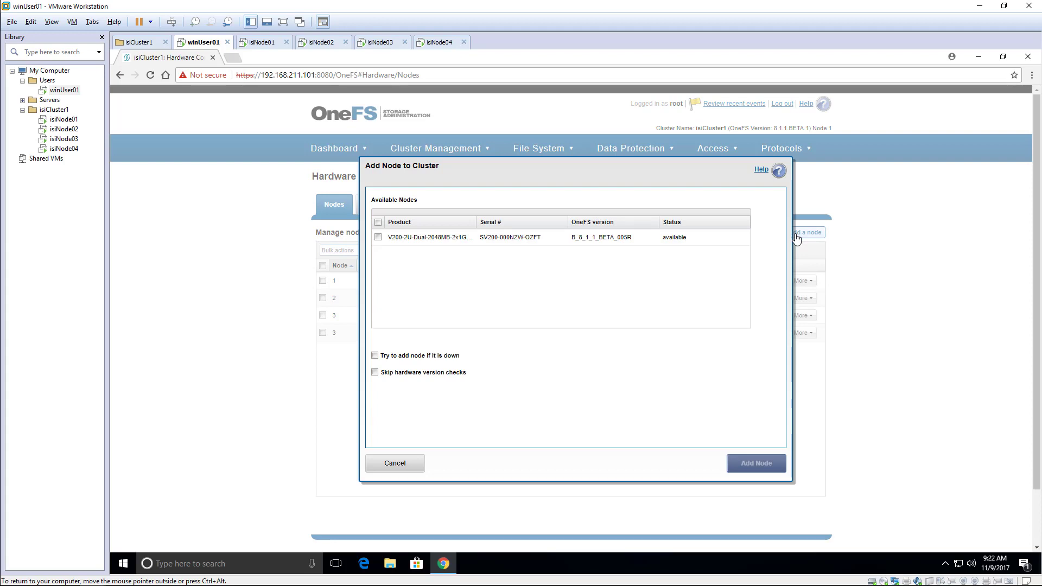
left_click(378, 237)
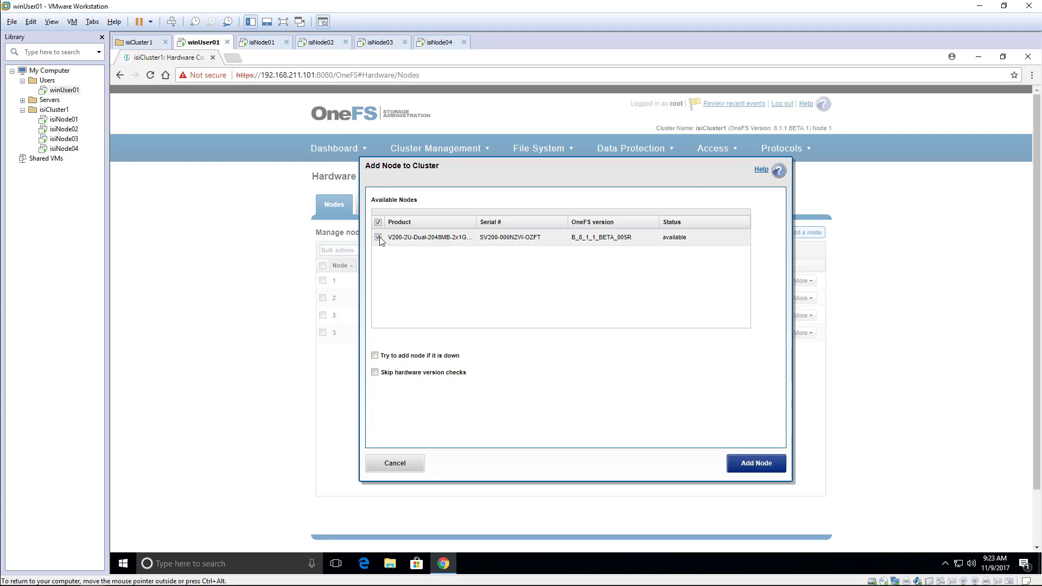
left_click(750, 467)
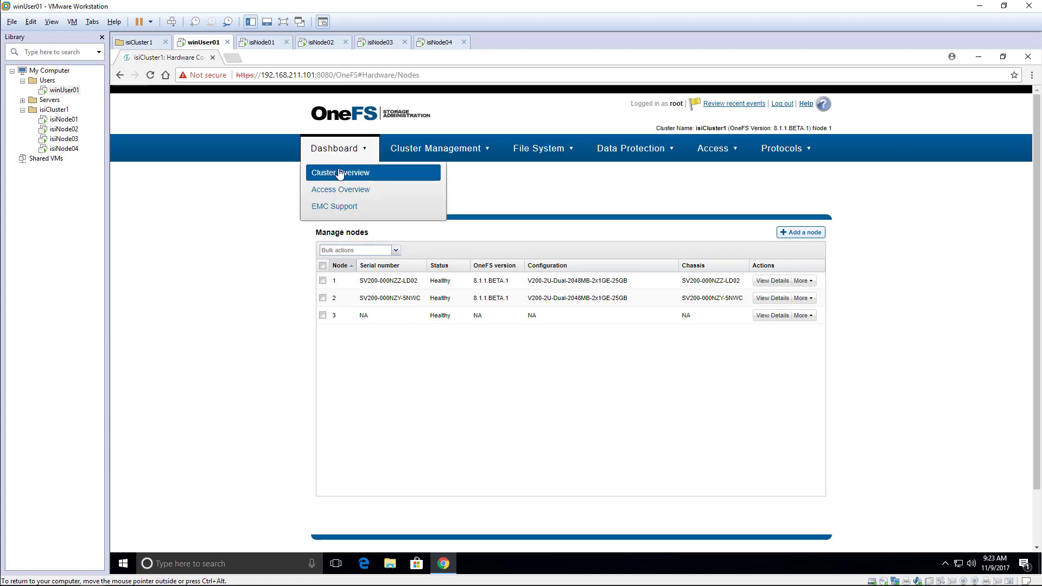
Refresh the Cluster Overview to show node 4, then switch to the Isilon architecture slide show.
left_click(340, 172)
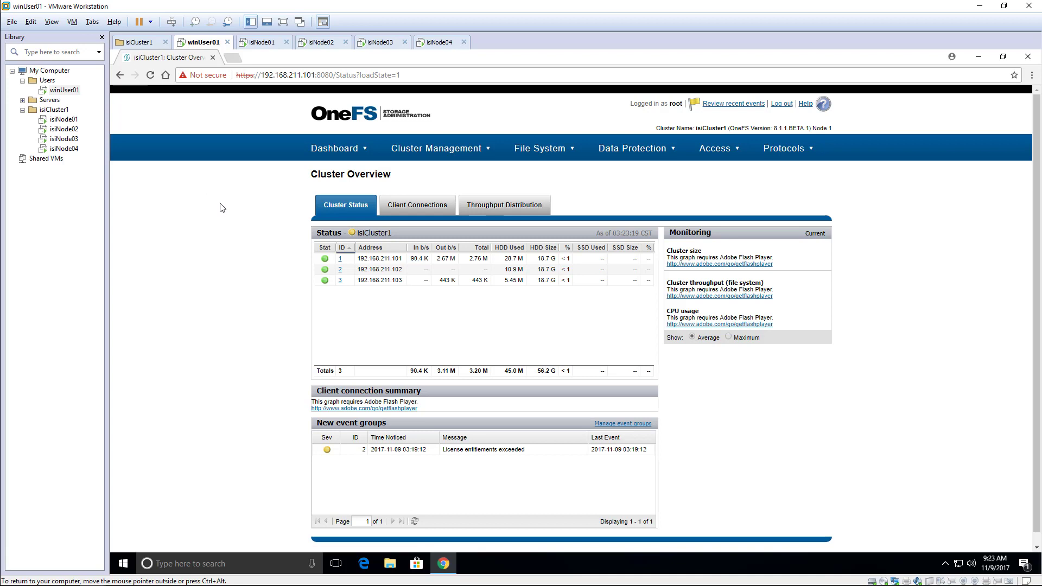
left_click(342, 156)
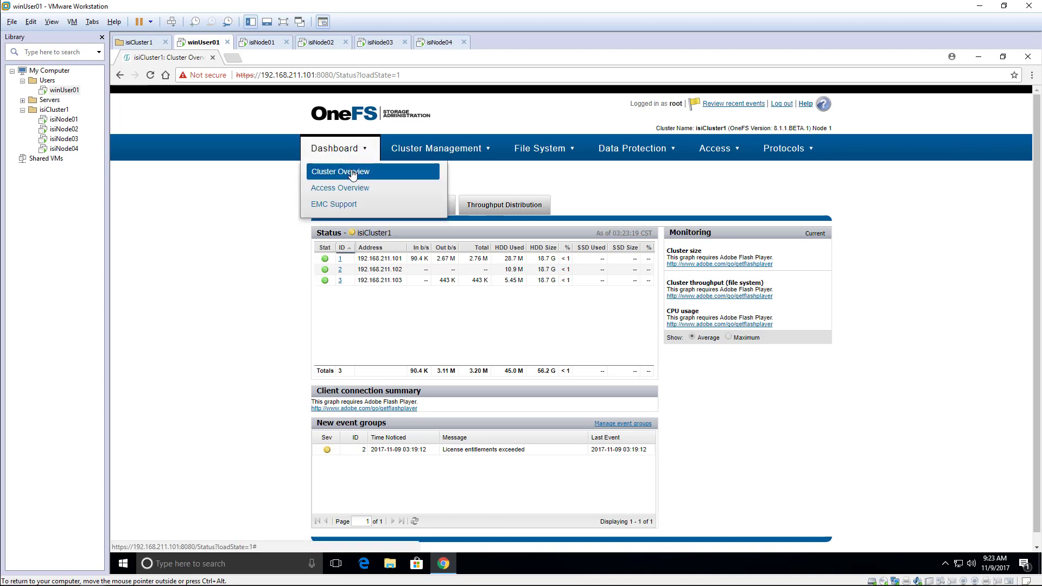
left_click(352, 173)
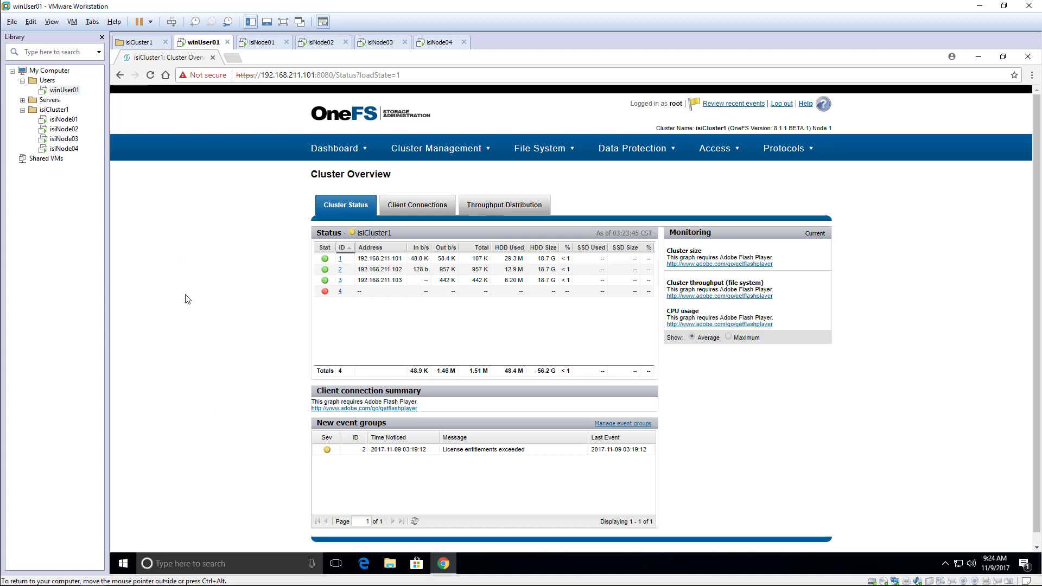
key("alt+Tab")
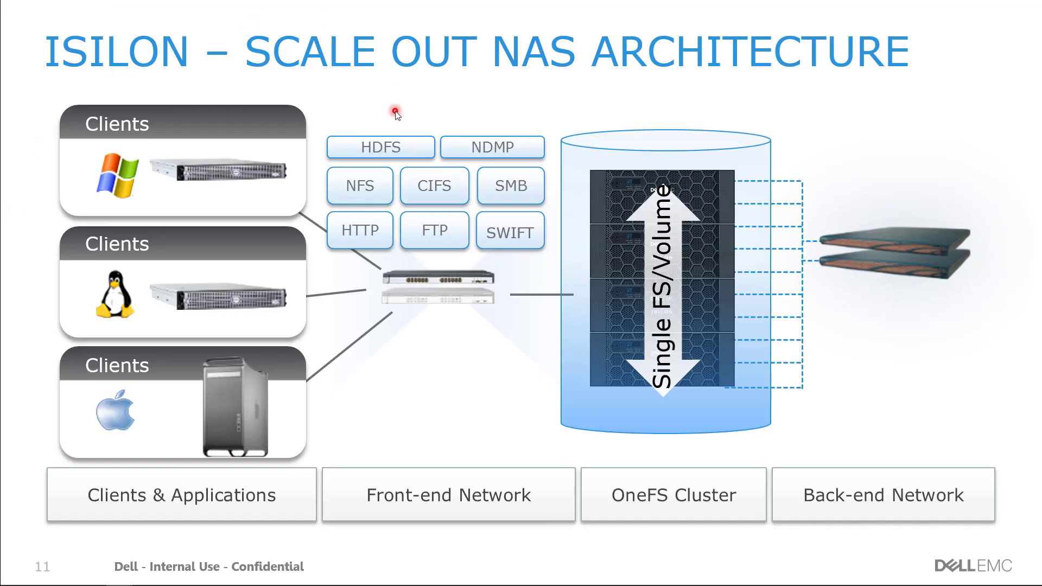
right_click(395, 112)
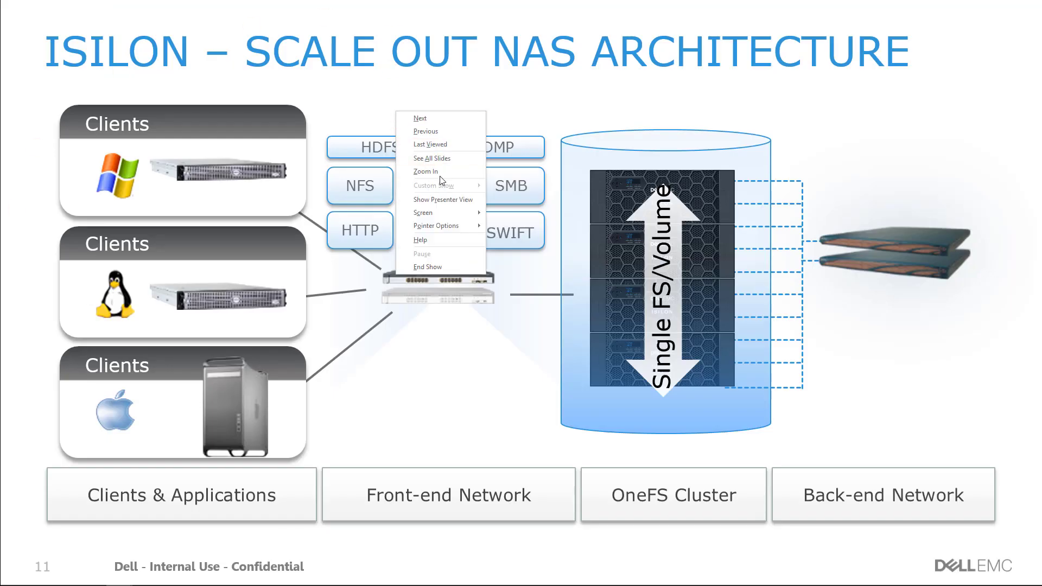